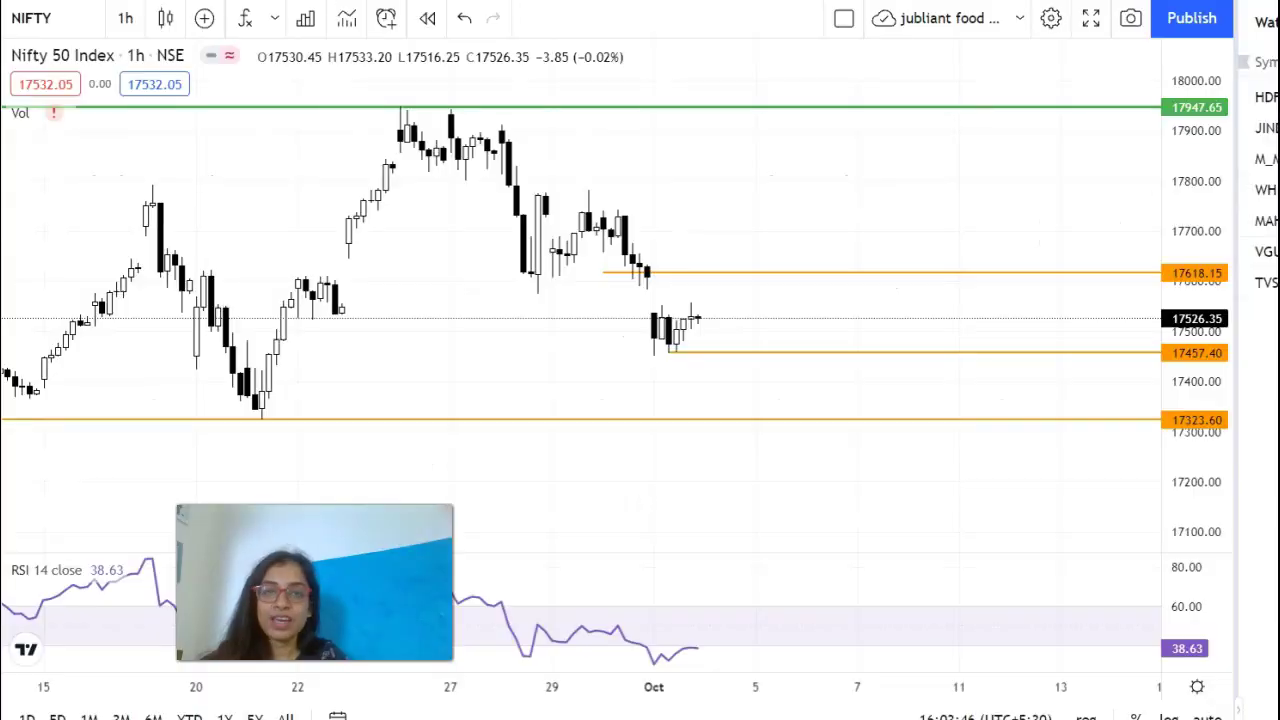
# Step: Switch the Nifty 50 chart to the 1 month interval and clear the existing horizontal level lines
pyautogui.click(125, 18)
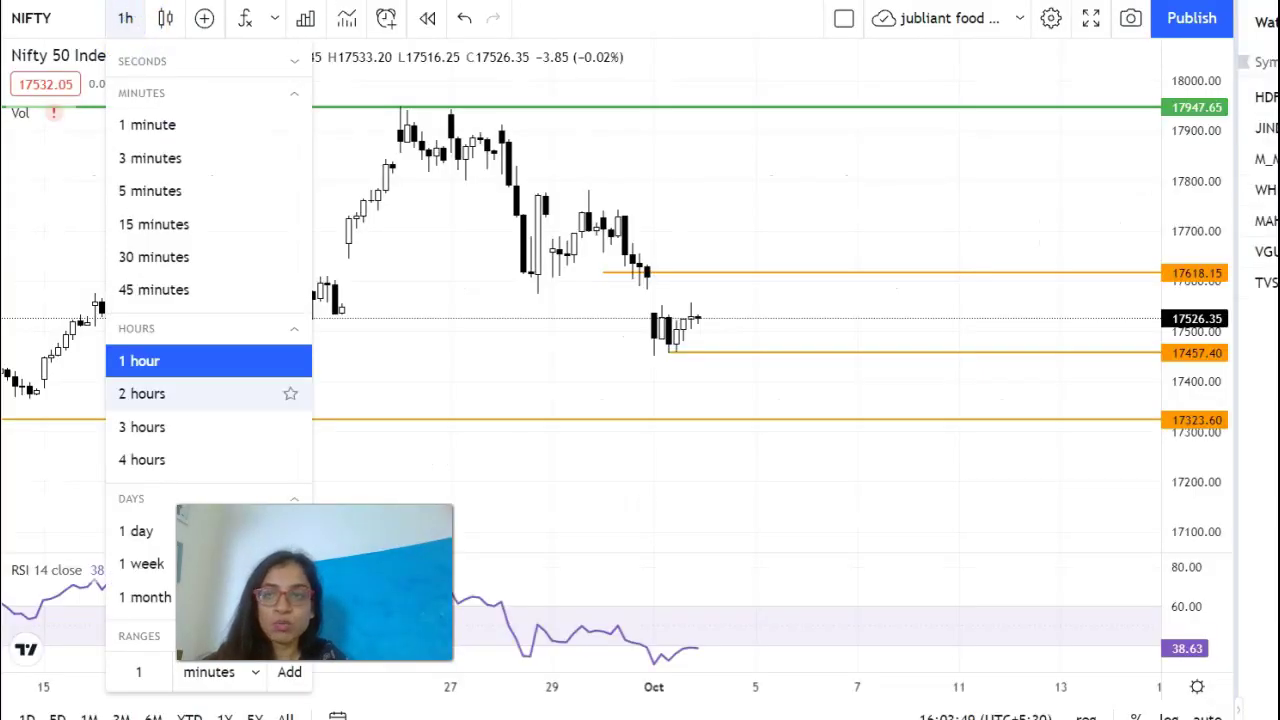
pyautogui.click(146, 598)
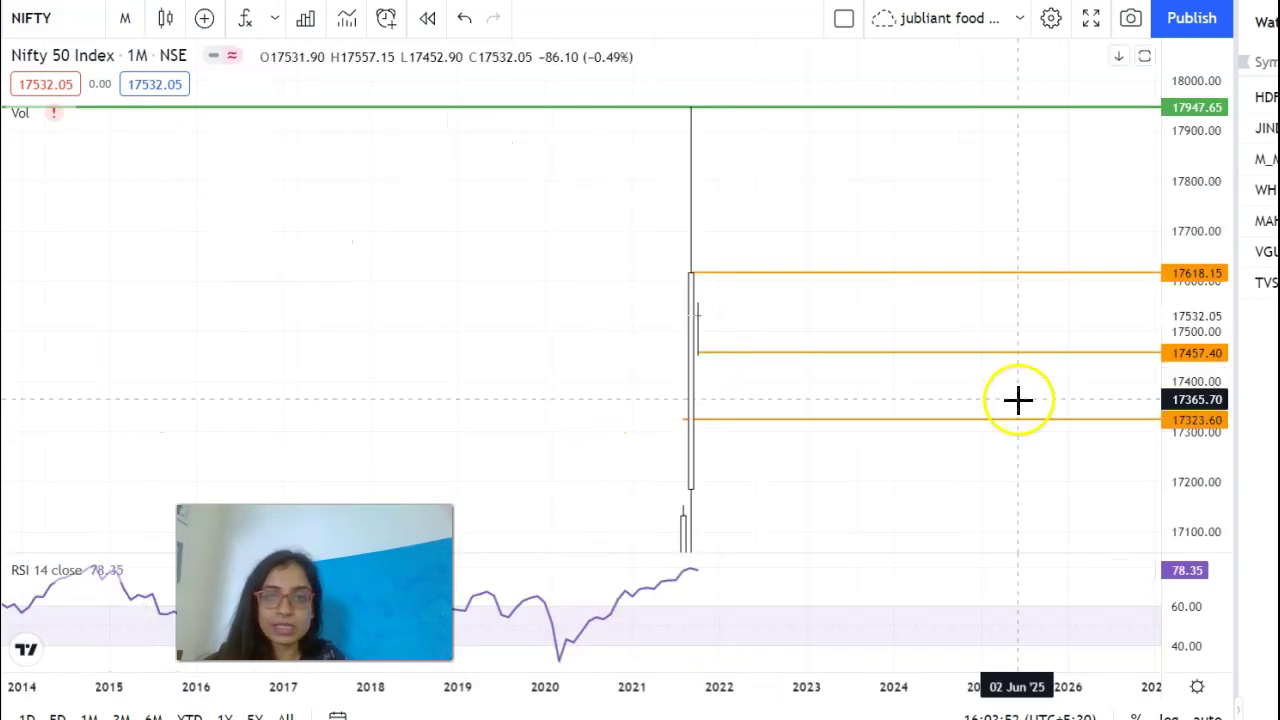
pyautogui.moveTo(1211, 189); pyautogui.dragTo(1169, 562)
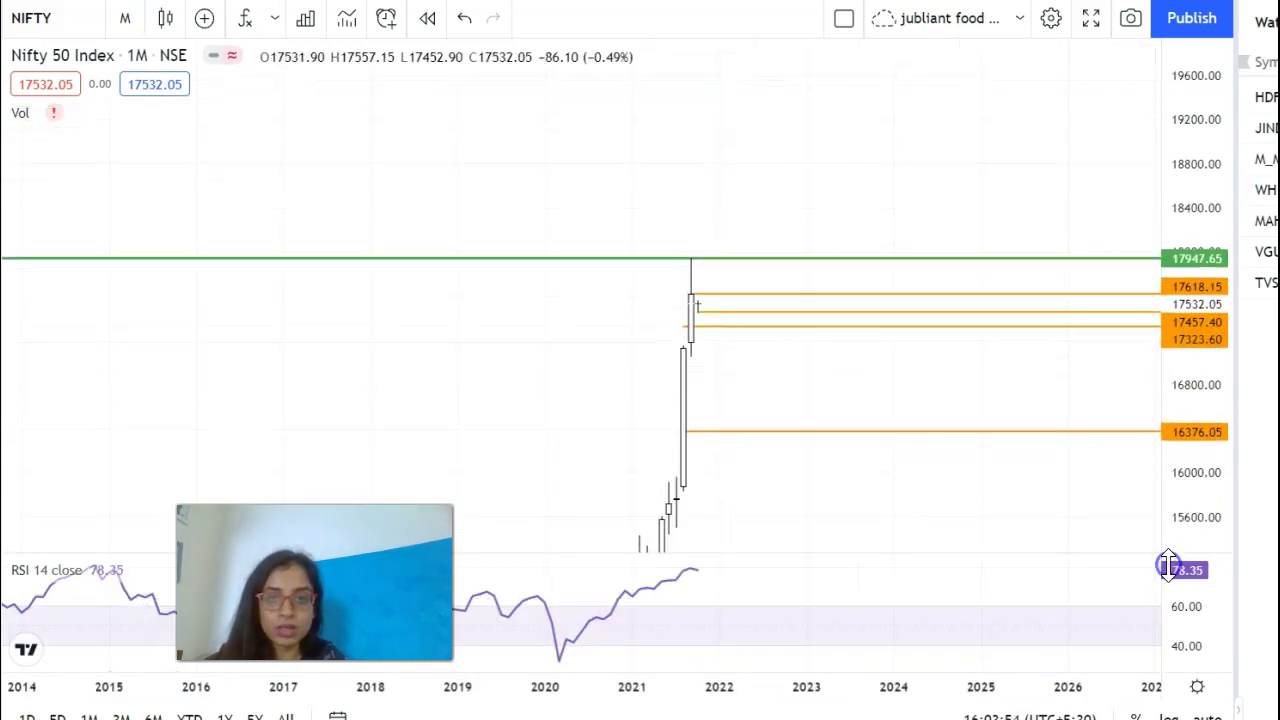
pyautogui.click(565, 652)
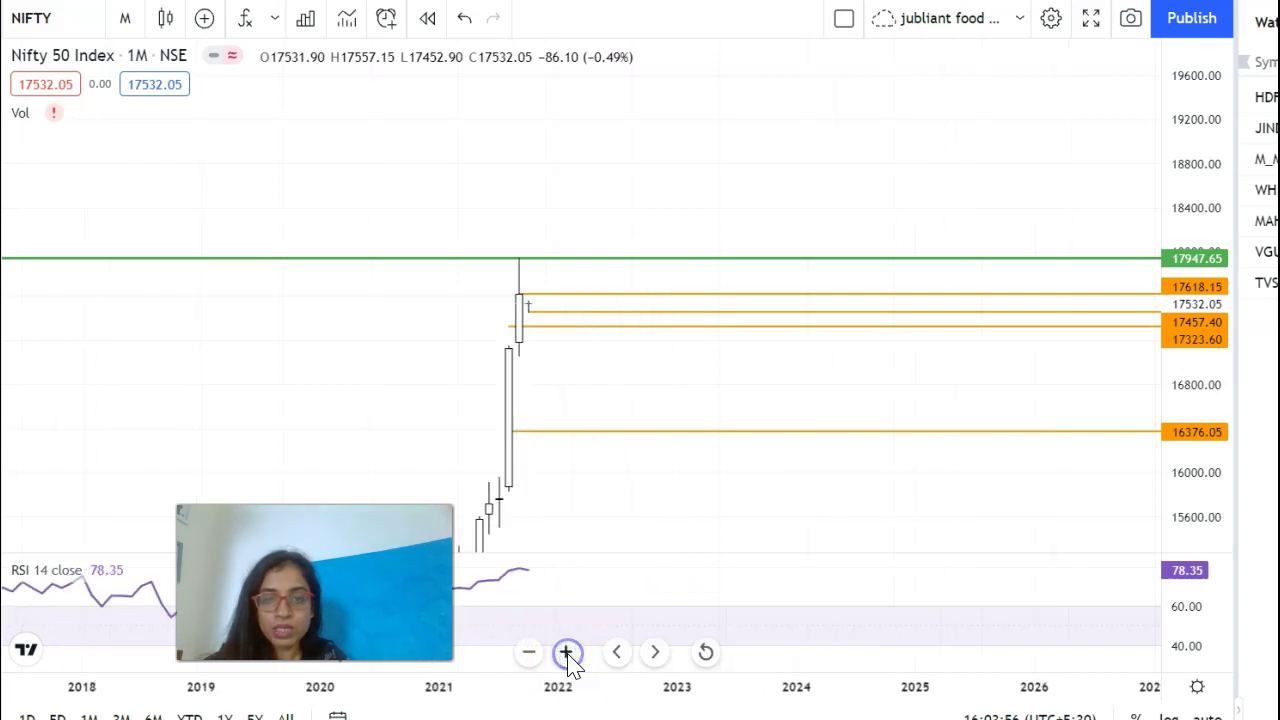
pyautogui.moveTo(748, 506); pyautogui.dragTo(808, 448)
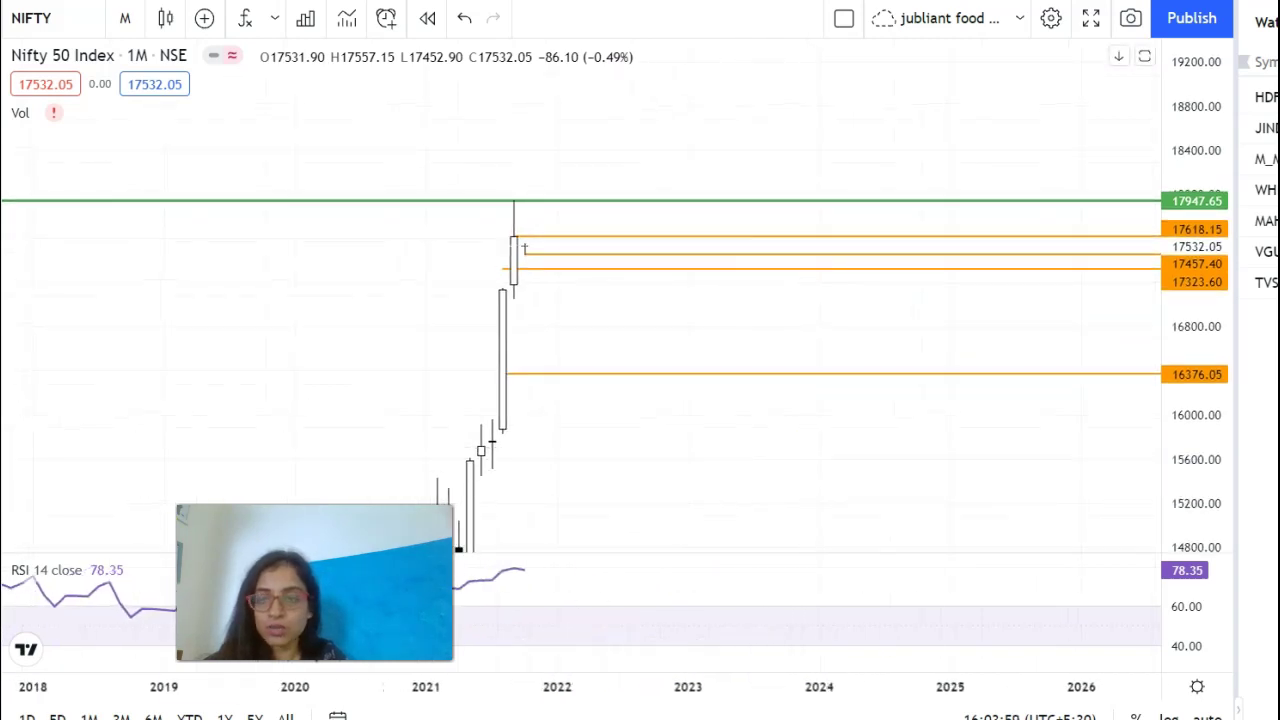
pyautogui.hotkey('ctrl', 'alt', 'h')
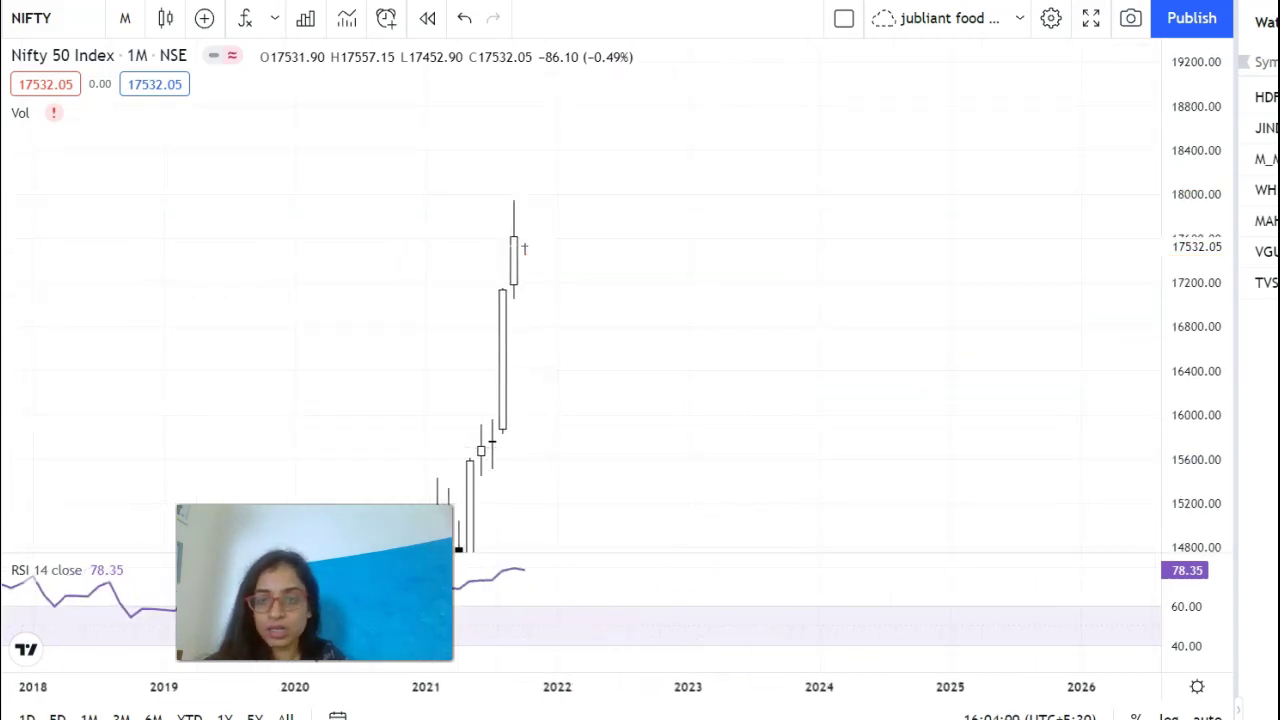
# Step: Draw a horizontal ray from the September 2021 candle's high at 17947.65
pyautogui.moveTo(819, 308); pyautogui.dragTo(926, 280)
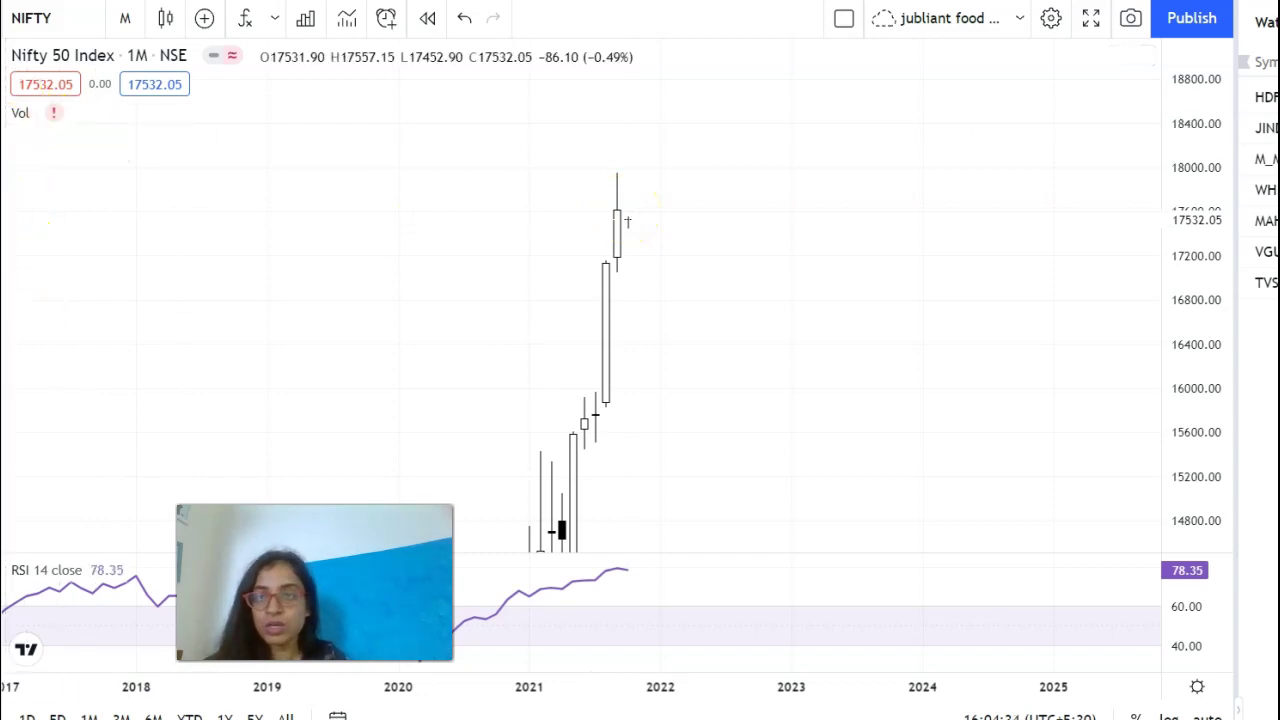
pyautogui.click(2, 98)
pyautogui.click(77, 394)
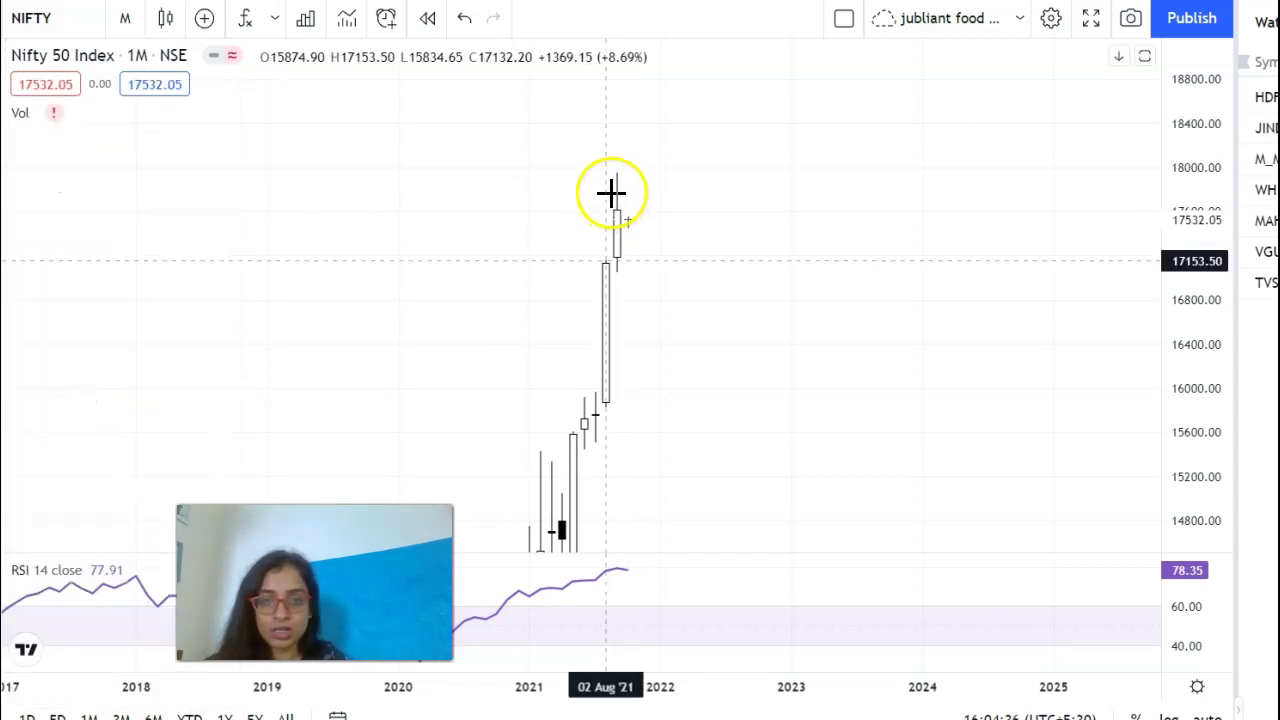
pyautogui.click(617, 173)
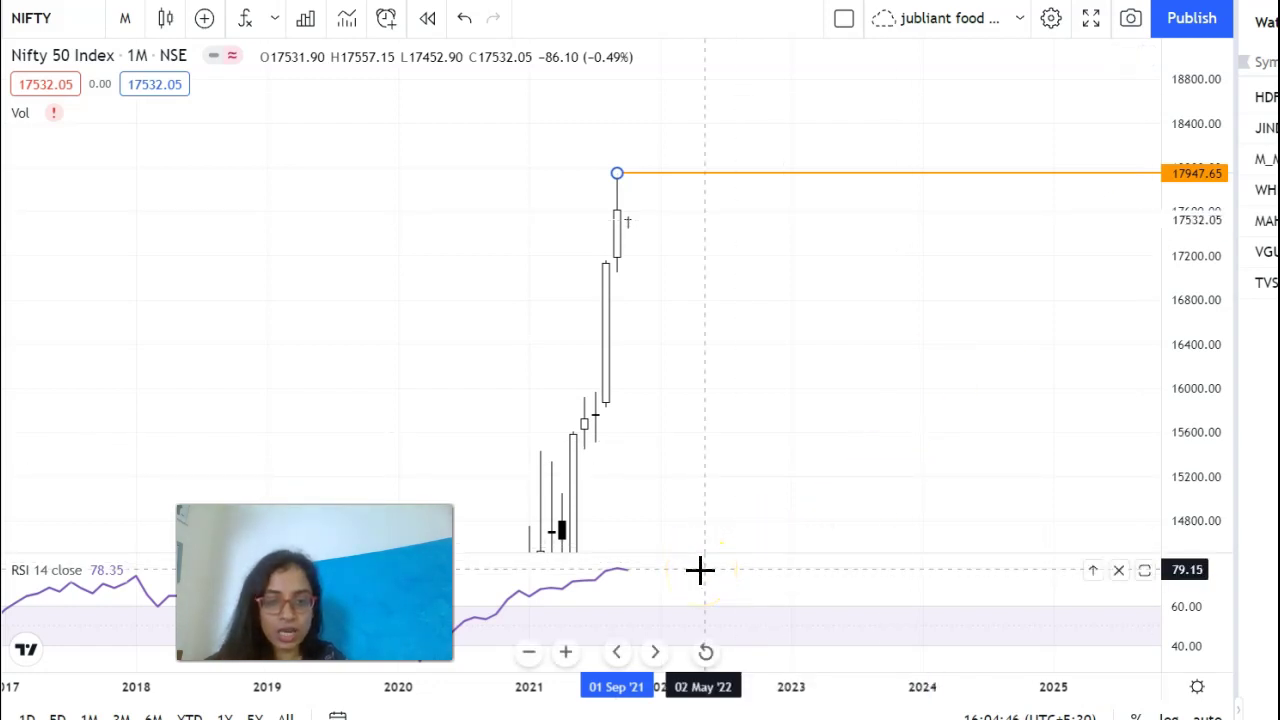
# Step: Switch the chart to the 1 week interval and examine the latest weekly candle below the horizontal ray
pyautogui.click(566, 652)
pyautogui.moveTo(691, 460); pyautogui.dragTo(806, 403)
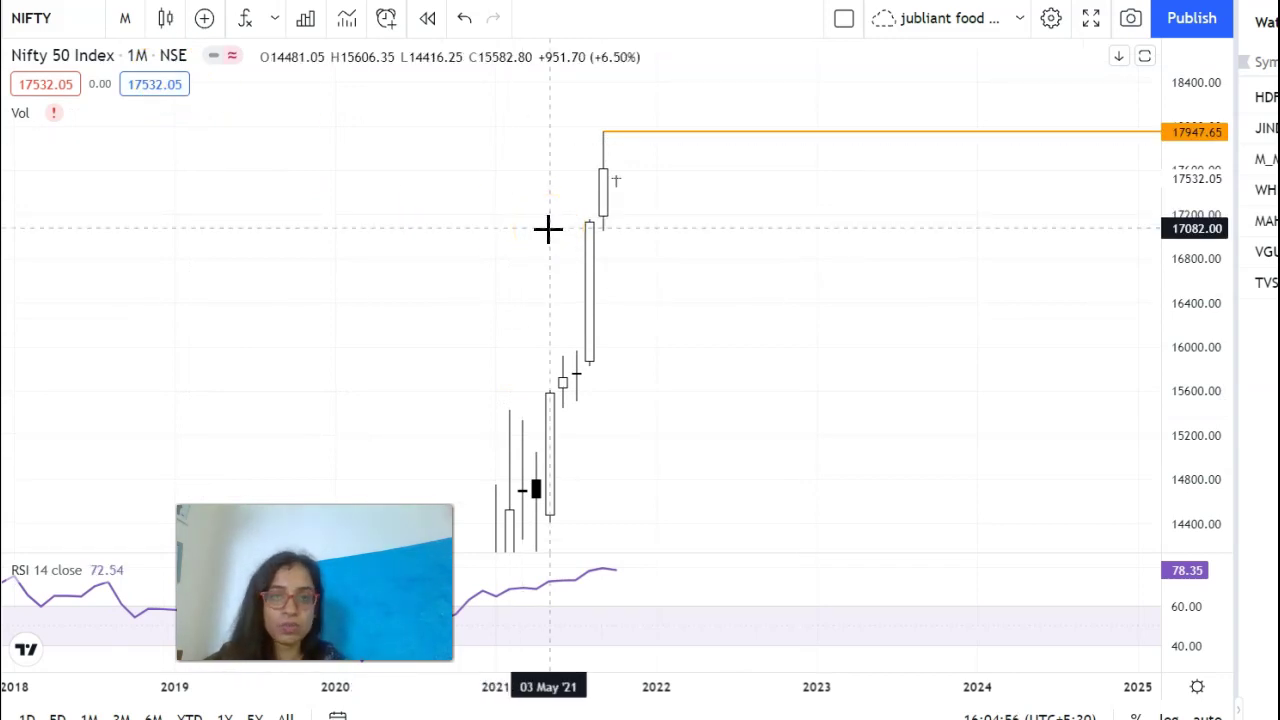
pyautogui.click(126, 17)
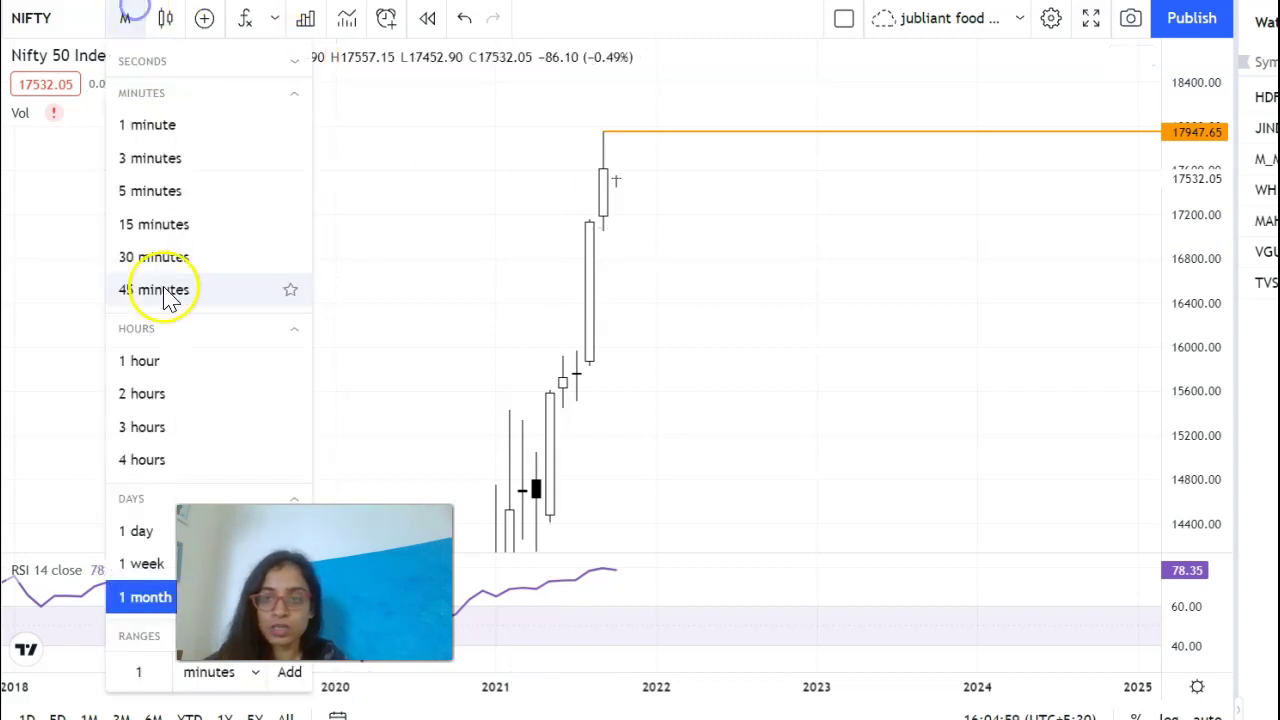
pyautogui.click(141, 564)
pyautogui.moveTo(670, 362); pyautogui.dragTo(743, 370)
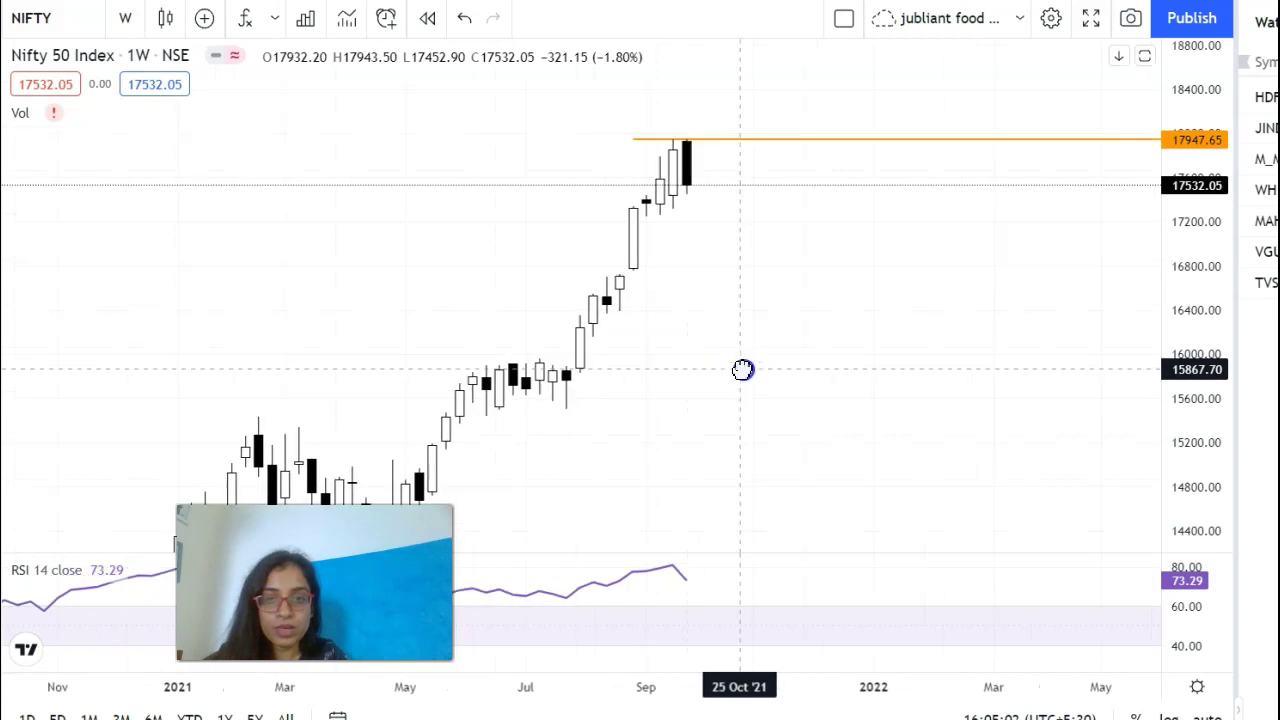
pyautogui.moveTo(1188, 330); pyautogui.dragTo(1188, 305)
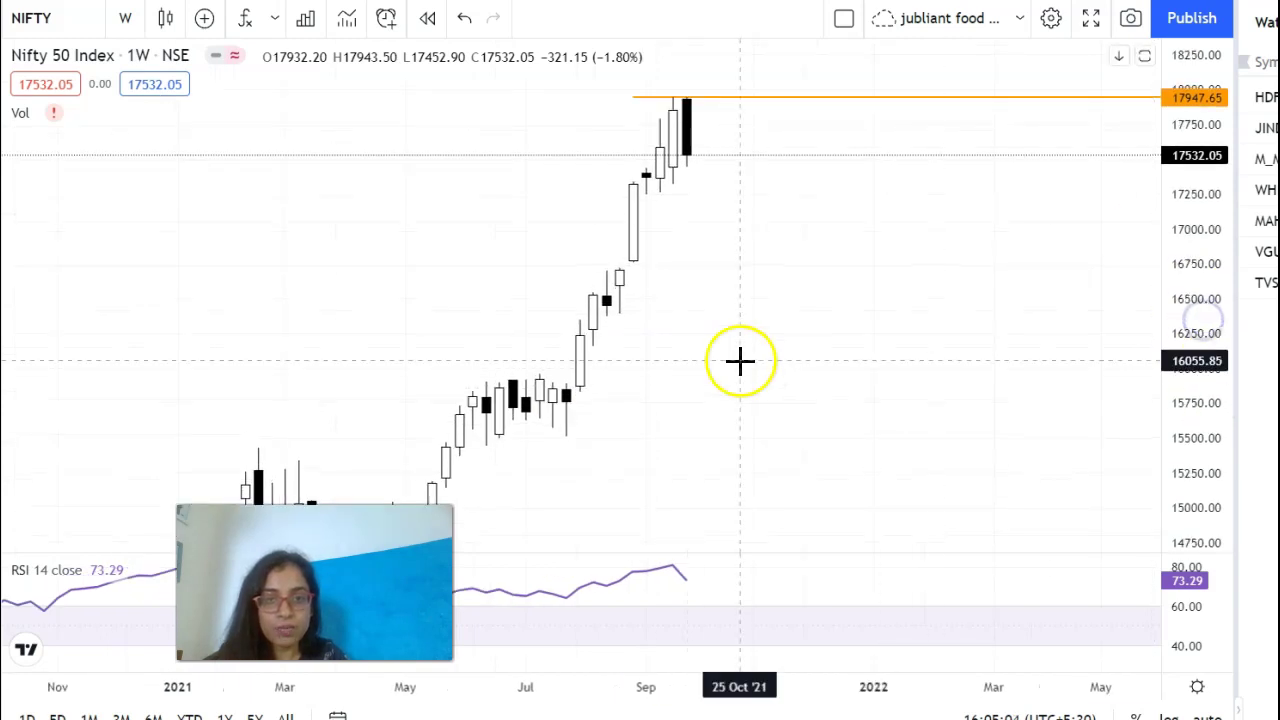
pyautogui.moveTo(732, 378); pyautogui.dragTo(717, 437)
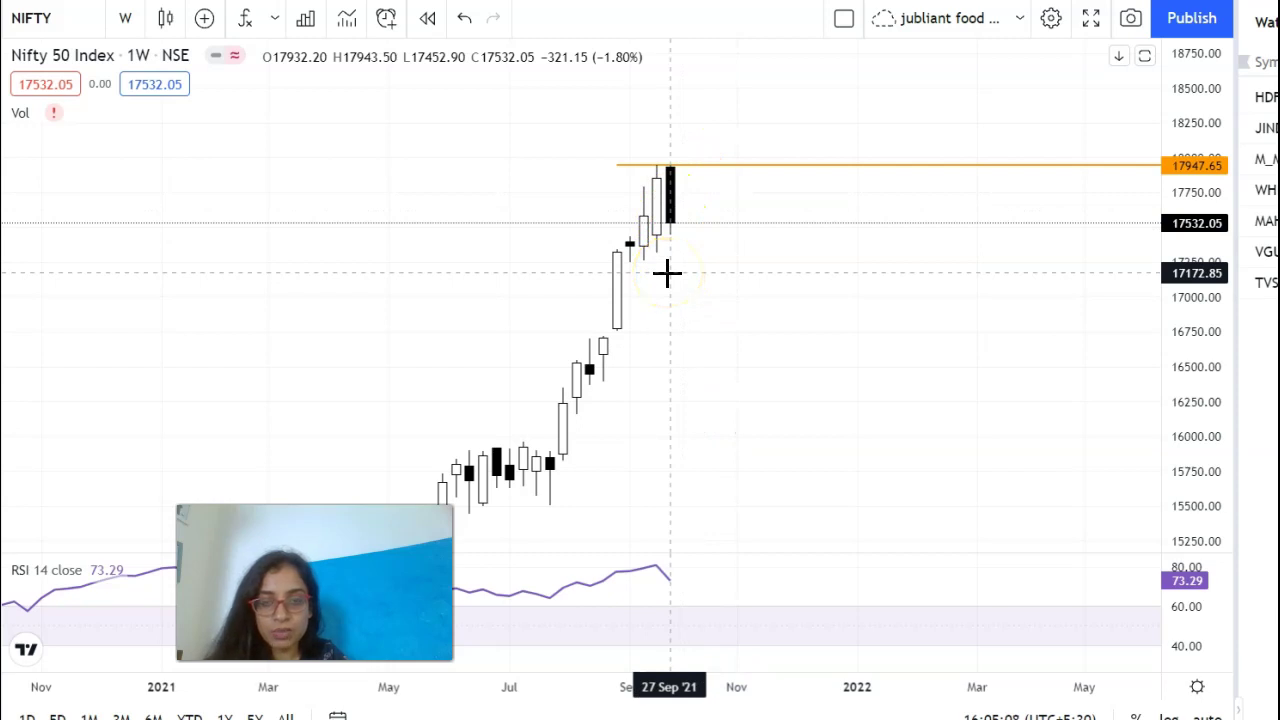
pyautogui.click(677, 172)
pyautogui.click(680, 228)
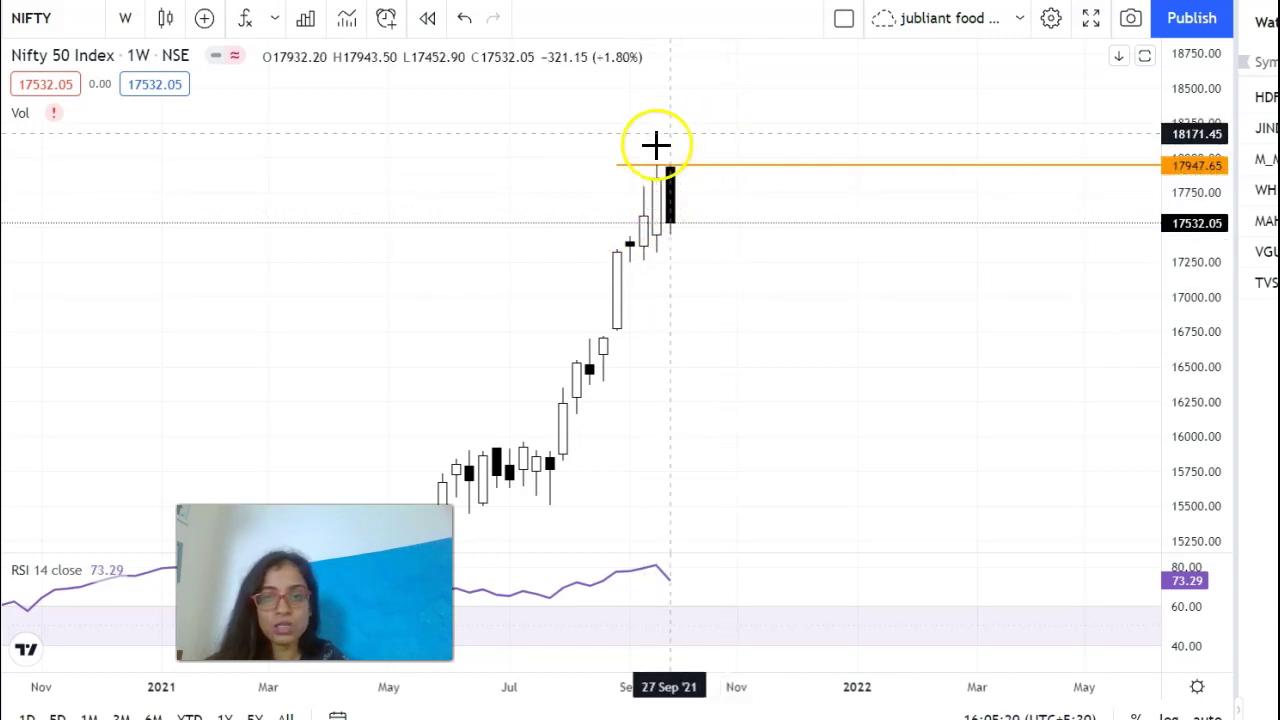
pyautogui.click(684, 232)
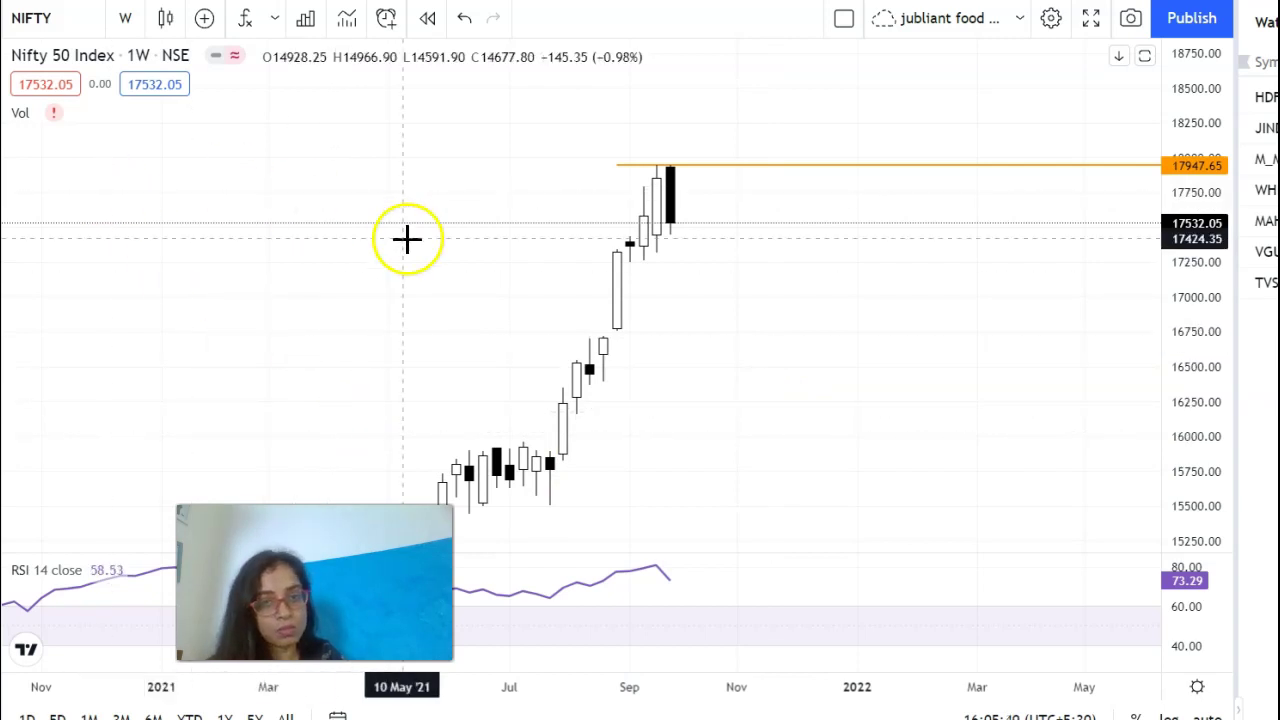
# Step: Draw a Fib Retracement from the 20 Sep '21 high at 17947.65 to the 26 Jul '21 low at 15513.45
pyautogui.click(206, 183)
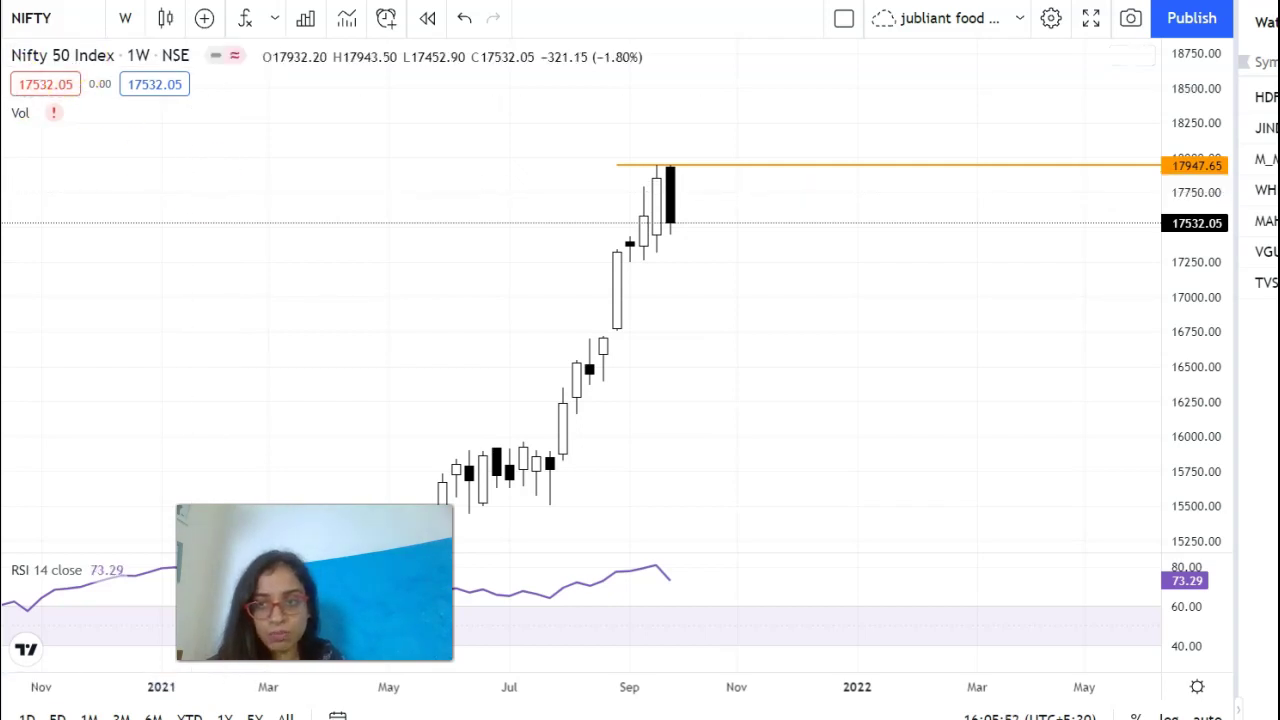
pyautogui.click(122, 36)
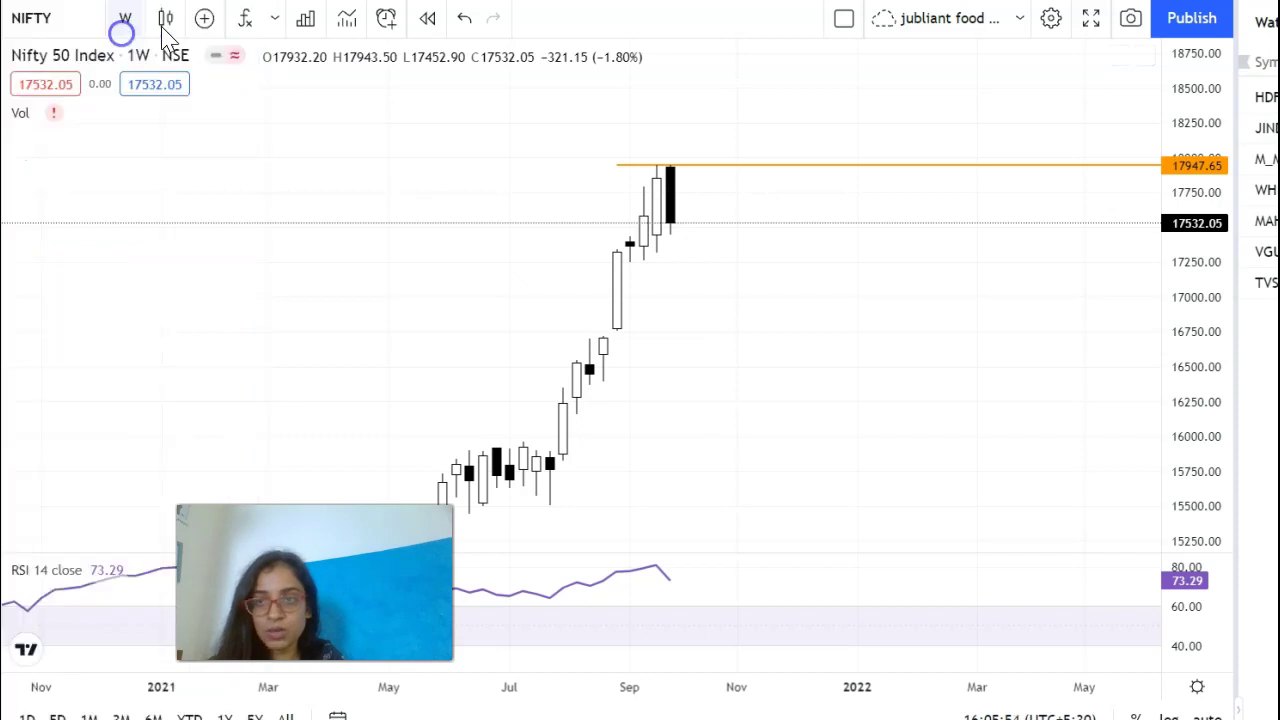
pyautogui.click(655, 162)
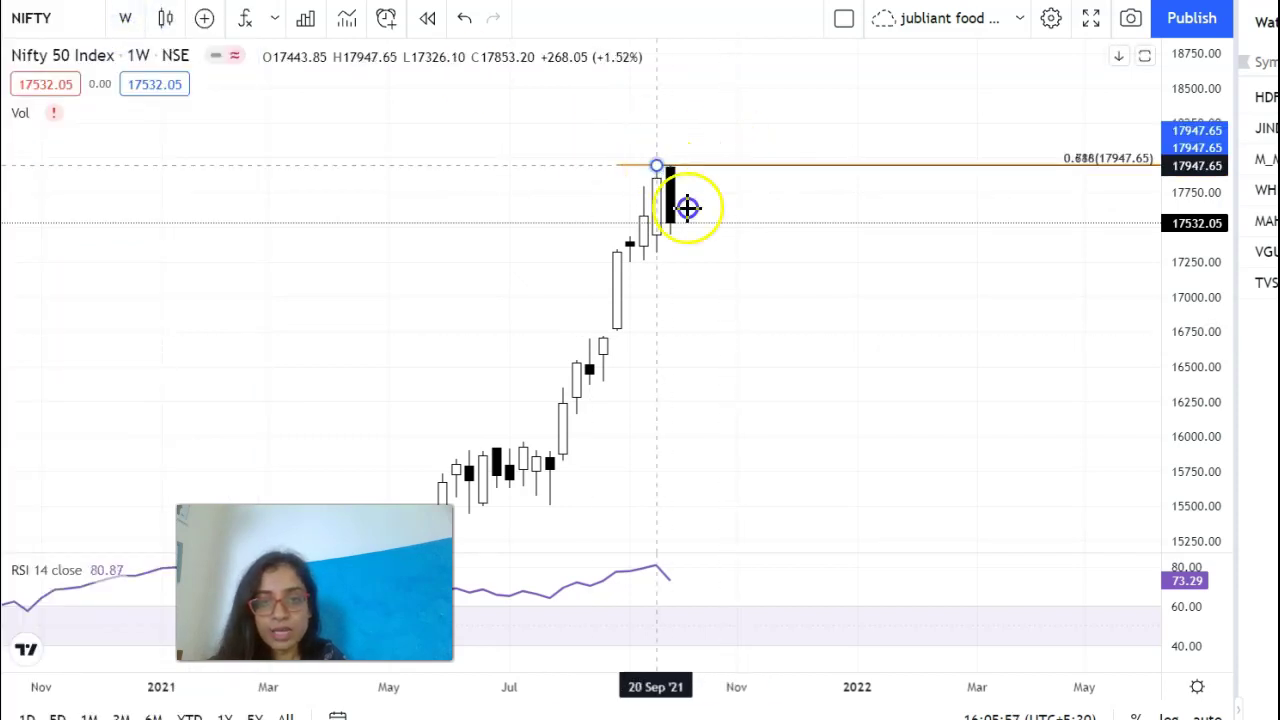
pyautogui.click(548, 522)
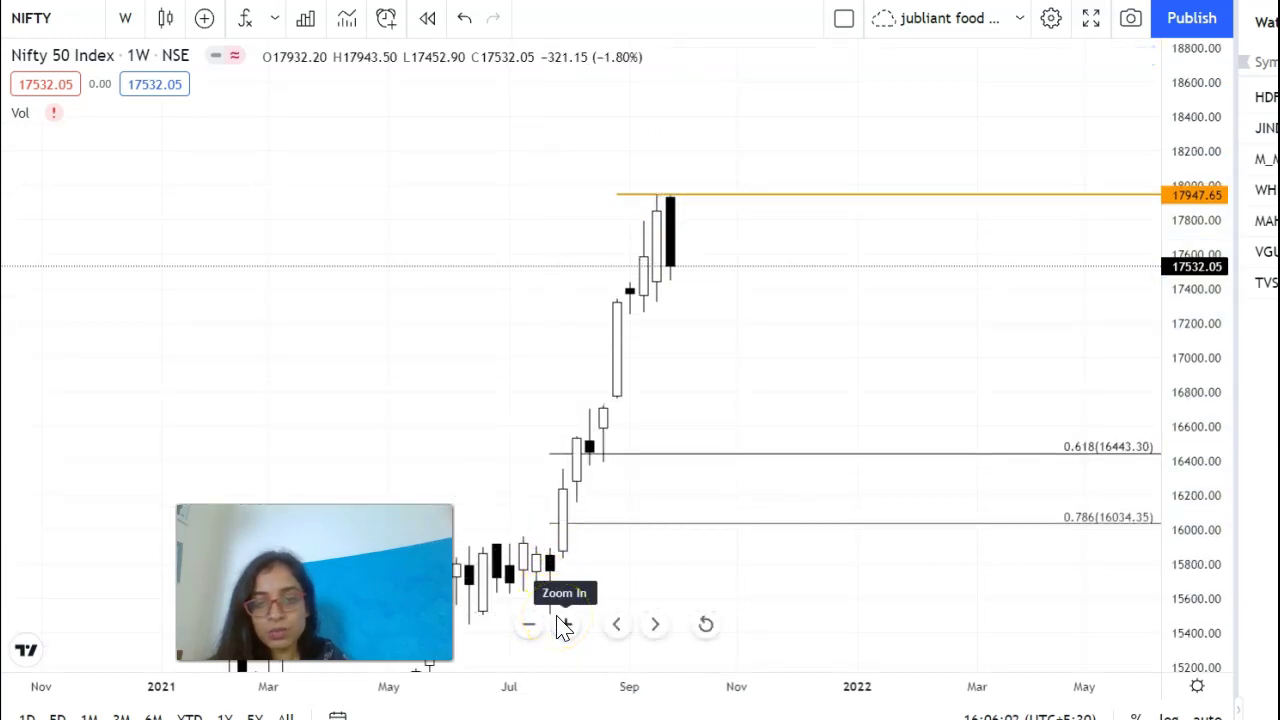
# Step: Enable the 0.382 and 0.5 levels of the Fib Retracement and disable its 0.618 and 0.786 levels
pyautogui.click(551, 615)
pyautogui.doubleClick(551, 615)
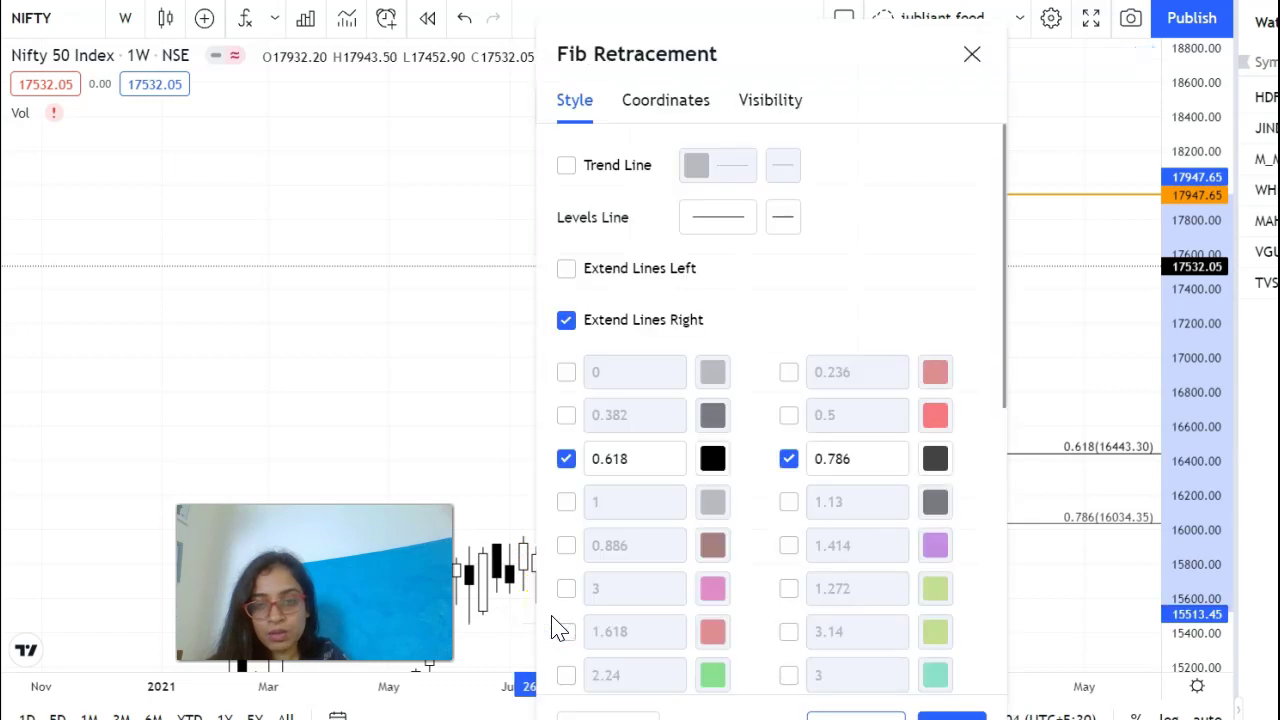
pyautogui.click(567, 416)
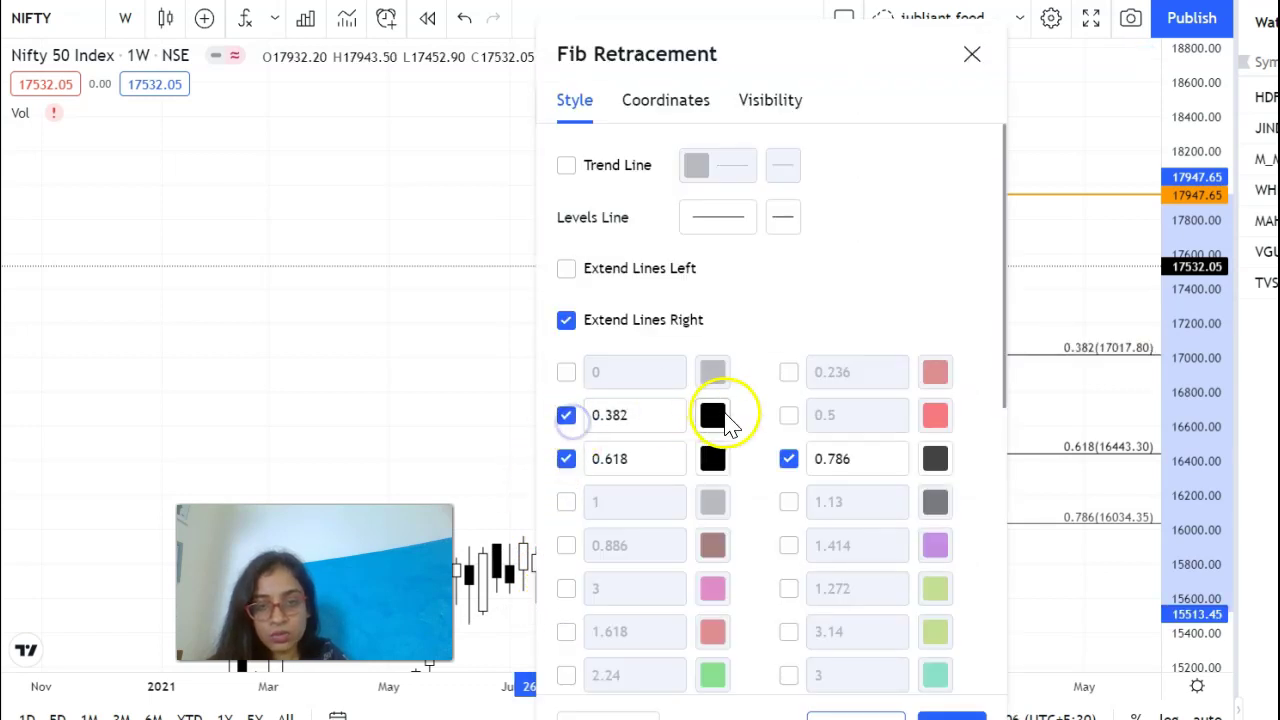
pyautogui.click(789, 415)
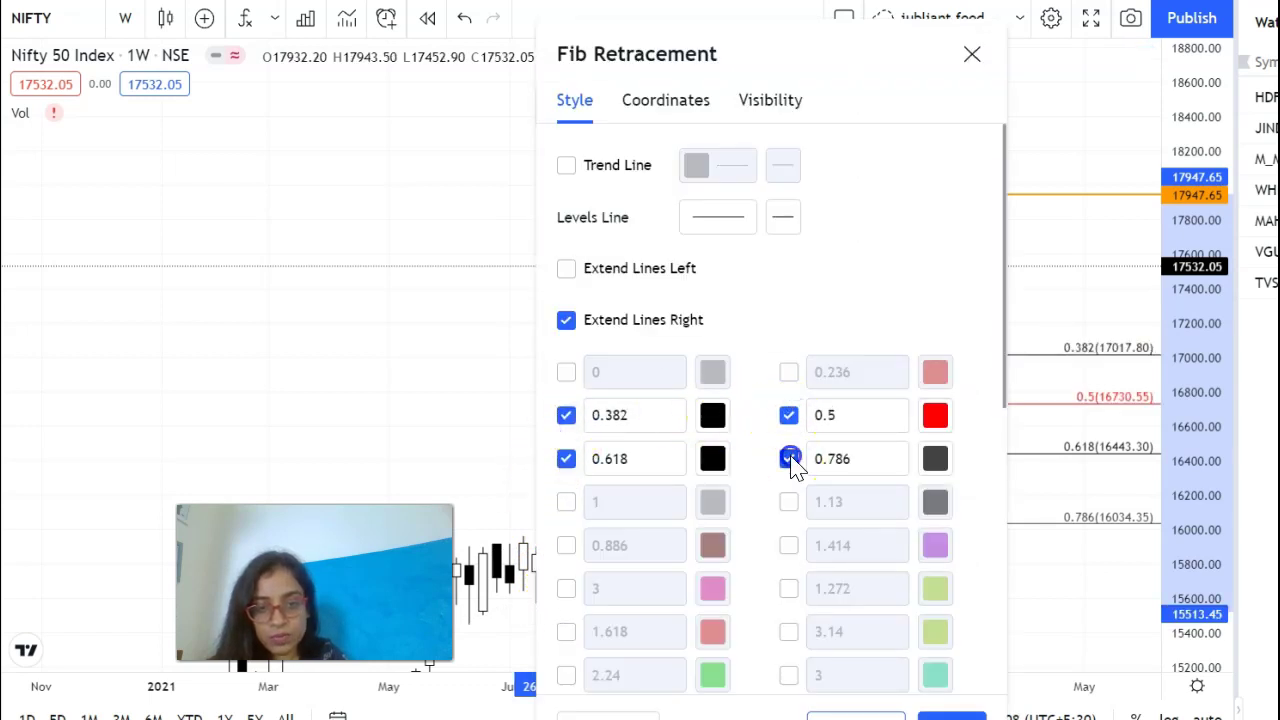
pyautogui.click(789, 458)
pyautogui.click(567, 459)
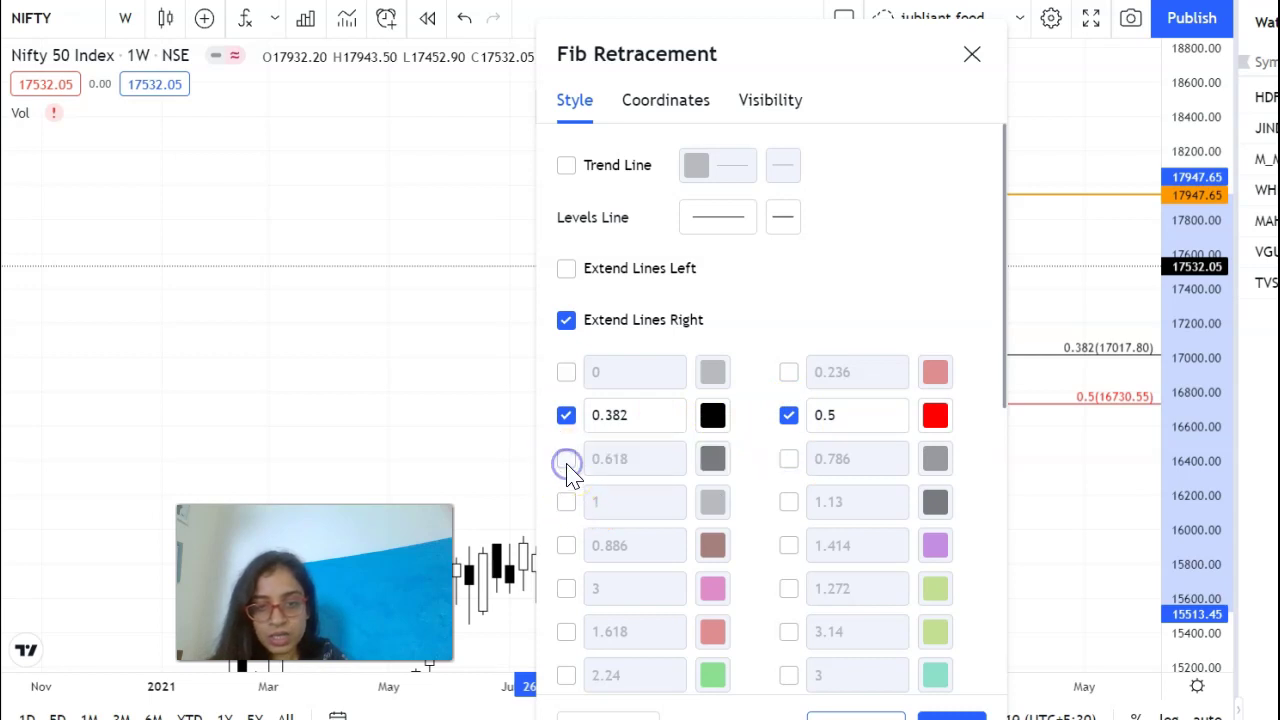
pyautogui.click(955, 716)
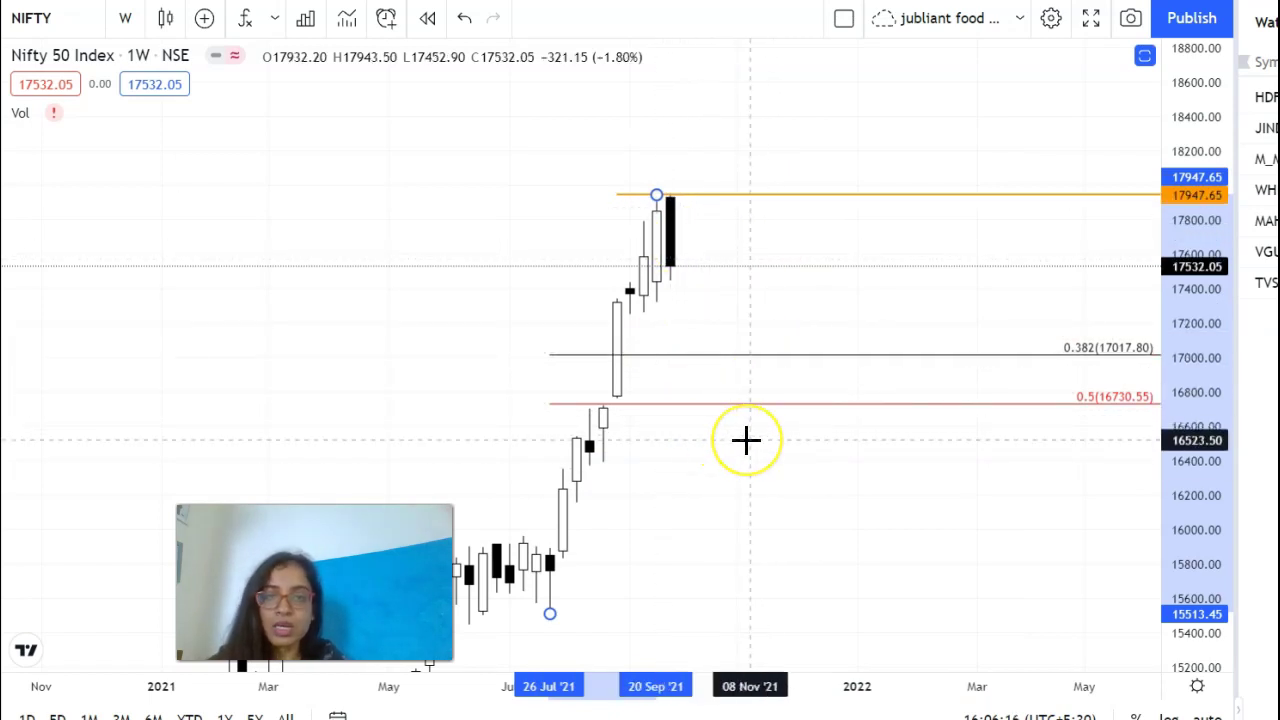
# Step: Examine the 0.382 and 0.5 retracement levels against the 30 Aug '21 weekly candle
pyautogui.moveTo(817, 483); pyautogui.dragTo(789, 437)
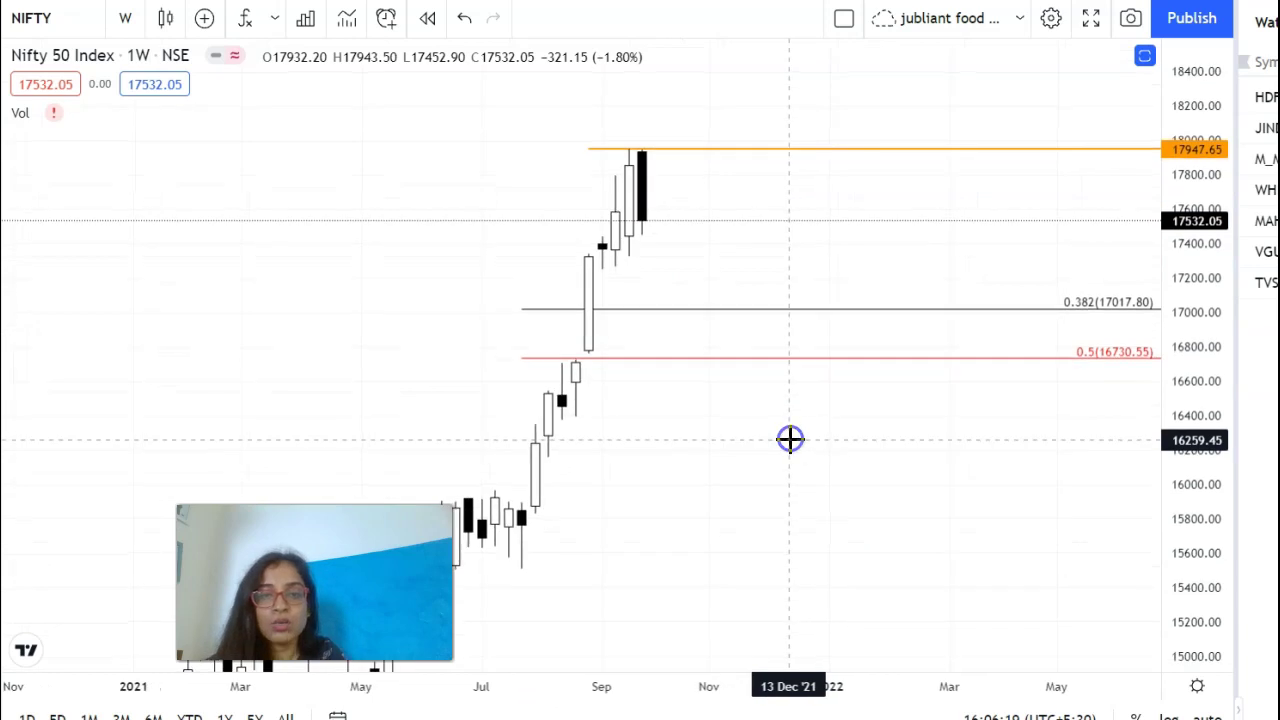
pyautogui.click(1100, 314)
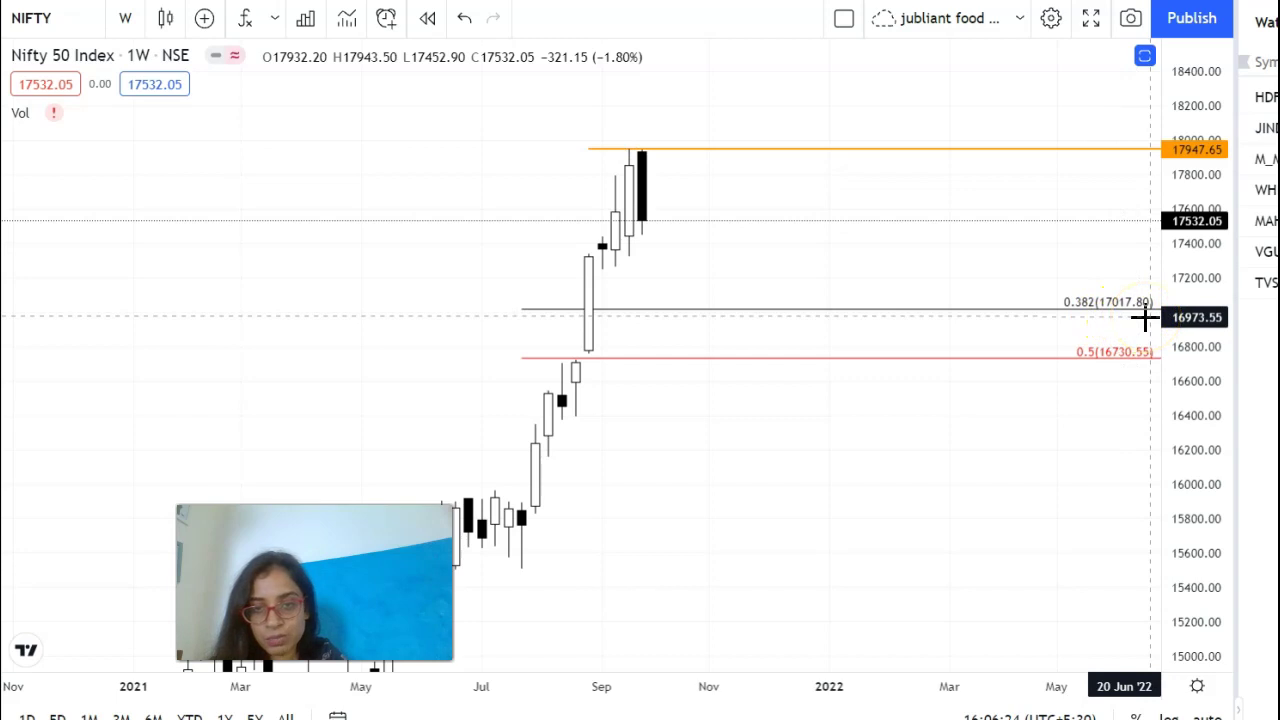
pyautogui.moveTo(991, 269); pyautogui.dragTo(1094, 263)
pyautogui.click(766, 358)
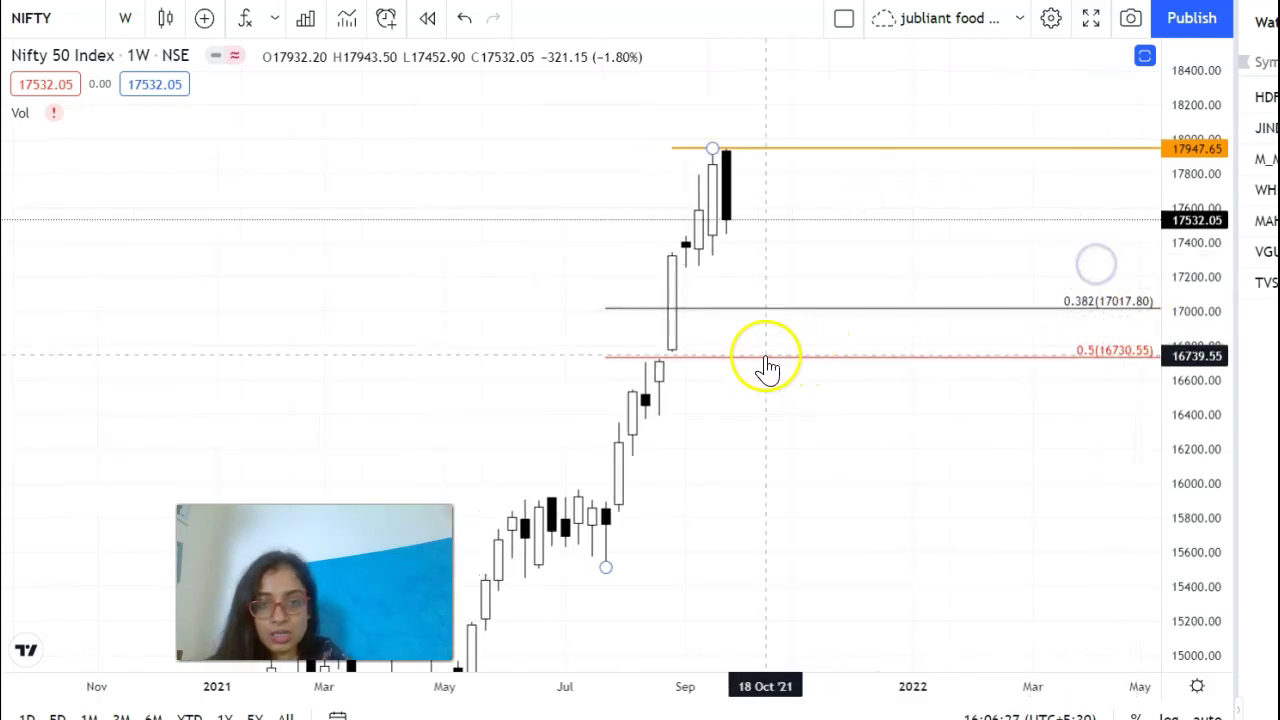
pyautogui.click(680, 263)
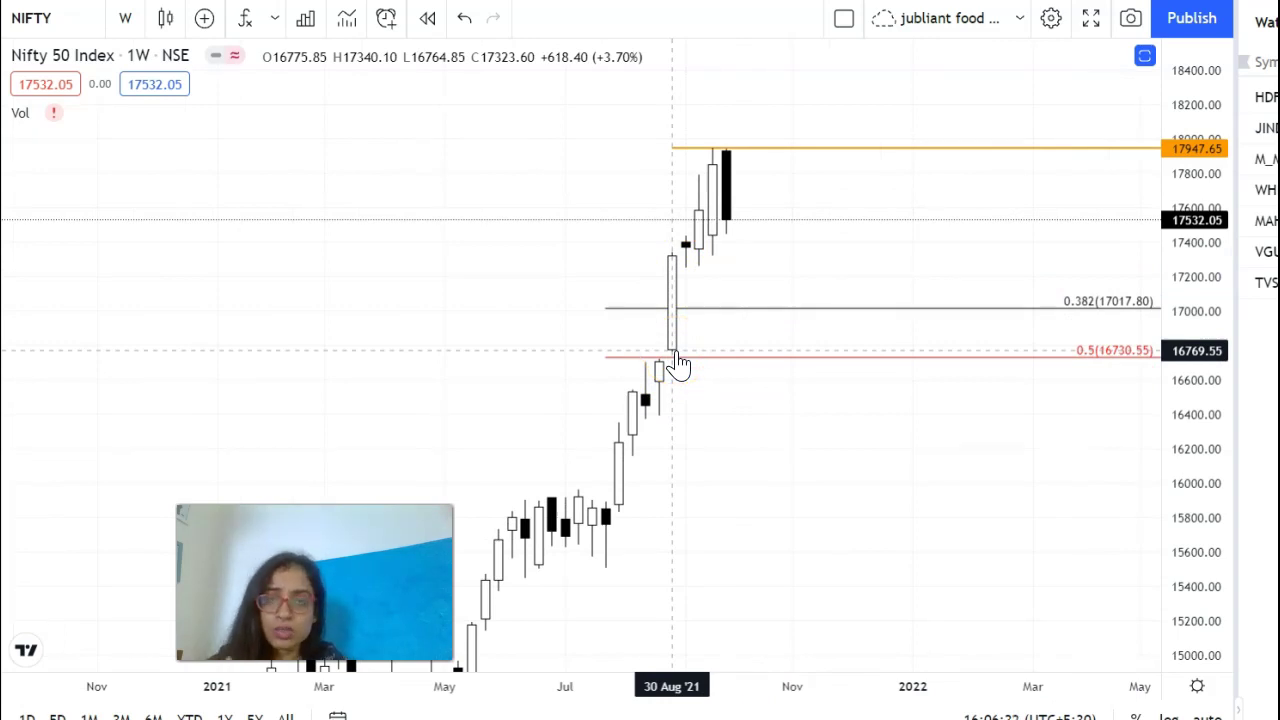
pyautogui.click(666, 312)
pyautogui.click(666, 356)
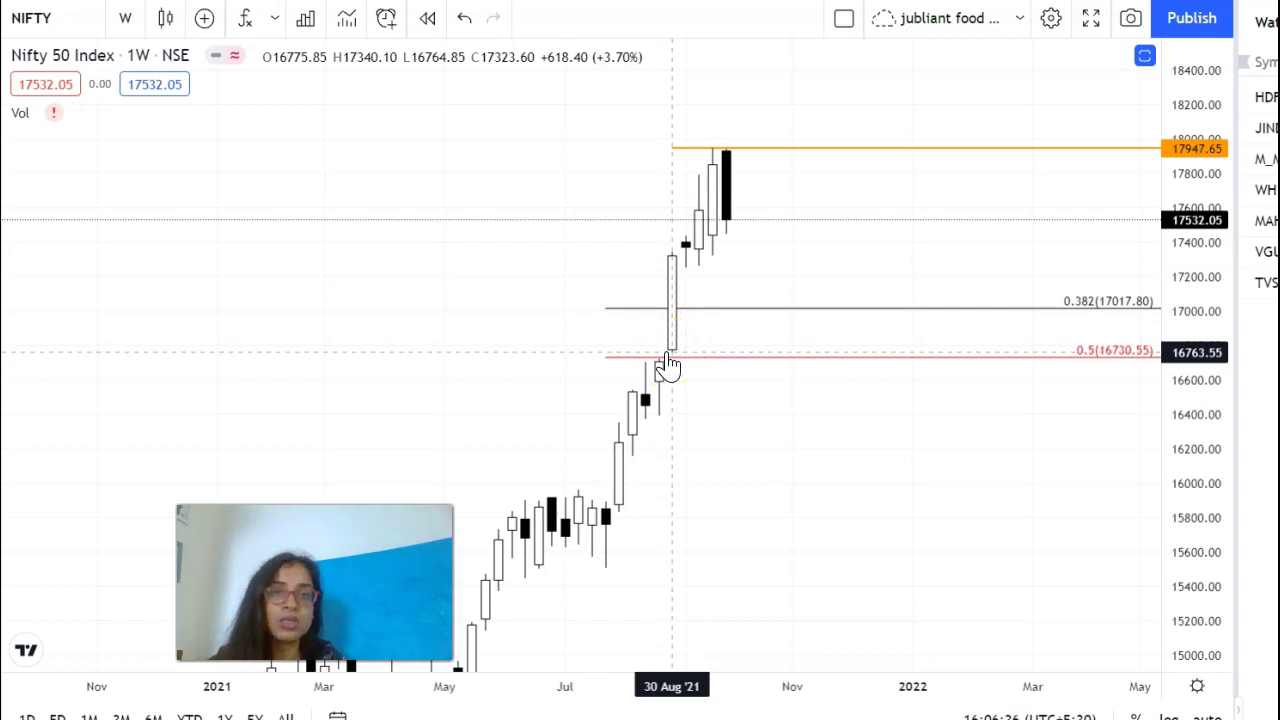
pyautogui.click(684, 312)
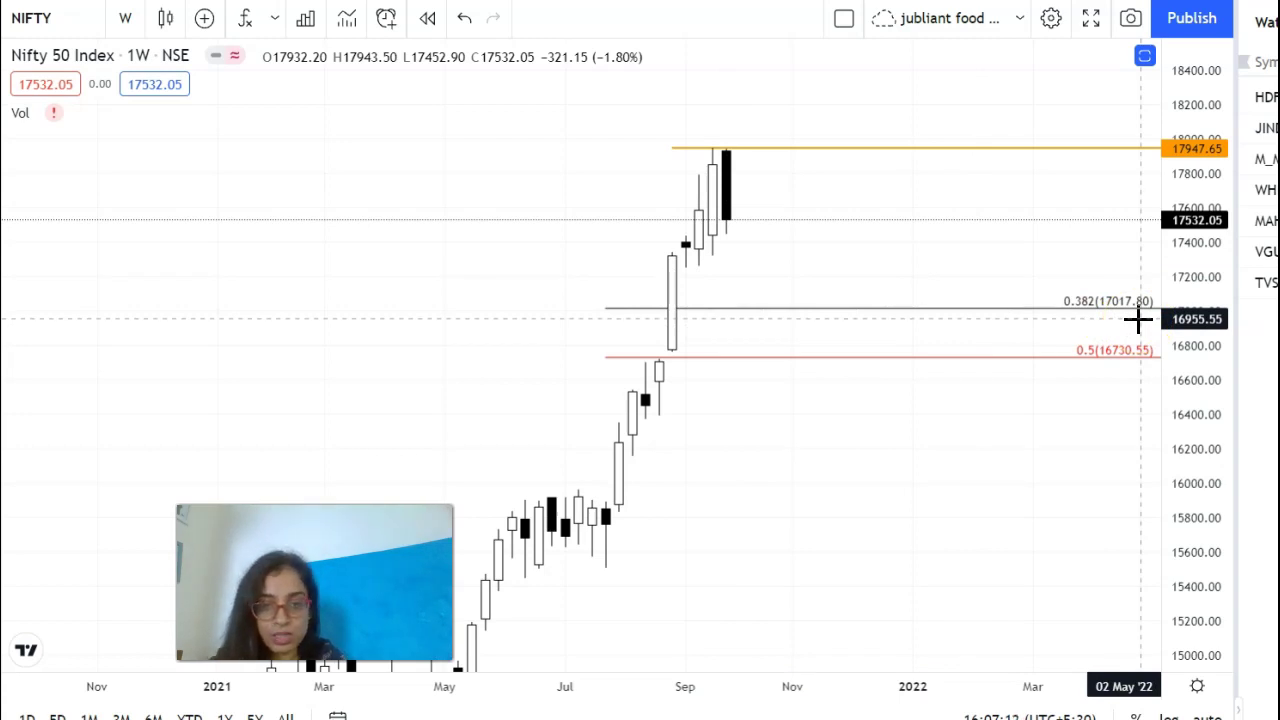
pyautogui.click(1089, 366)
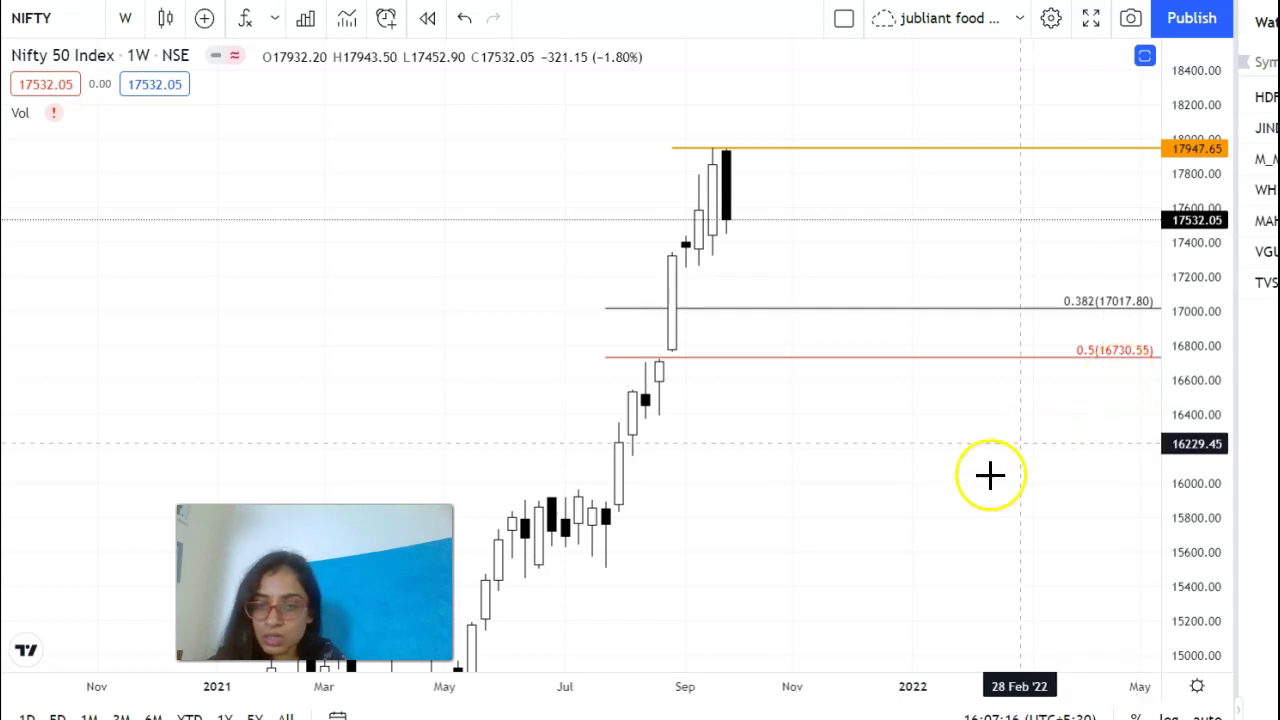
# Step: Restore the RSI pane below the maximized price chart and switch the chart to the 1 day interval
pyautogui.click(955, 500)
pyautogui.doubleClick(955, 500)
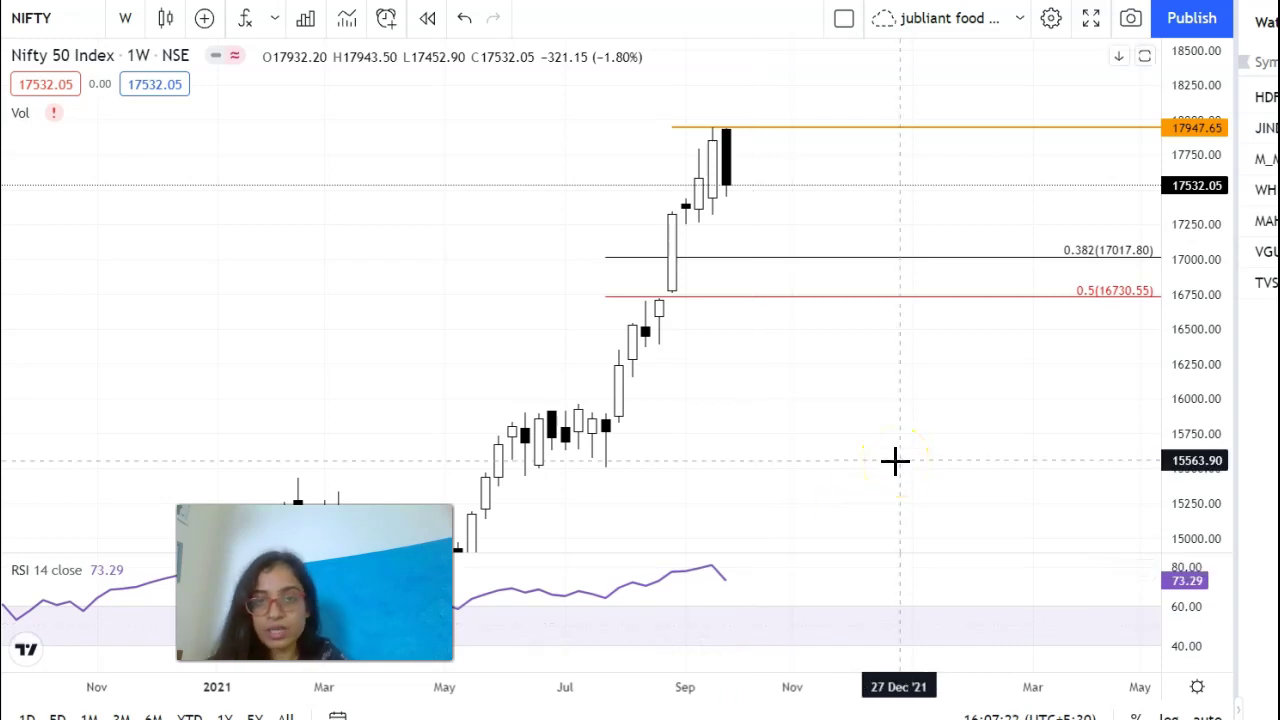
pyautogui.moveTo(899, 468); pyautogui.dragTo(903, 471)
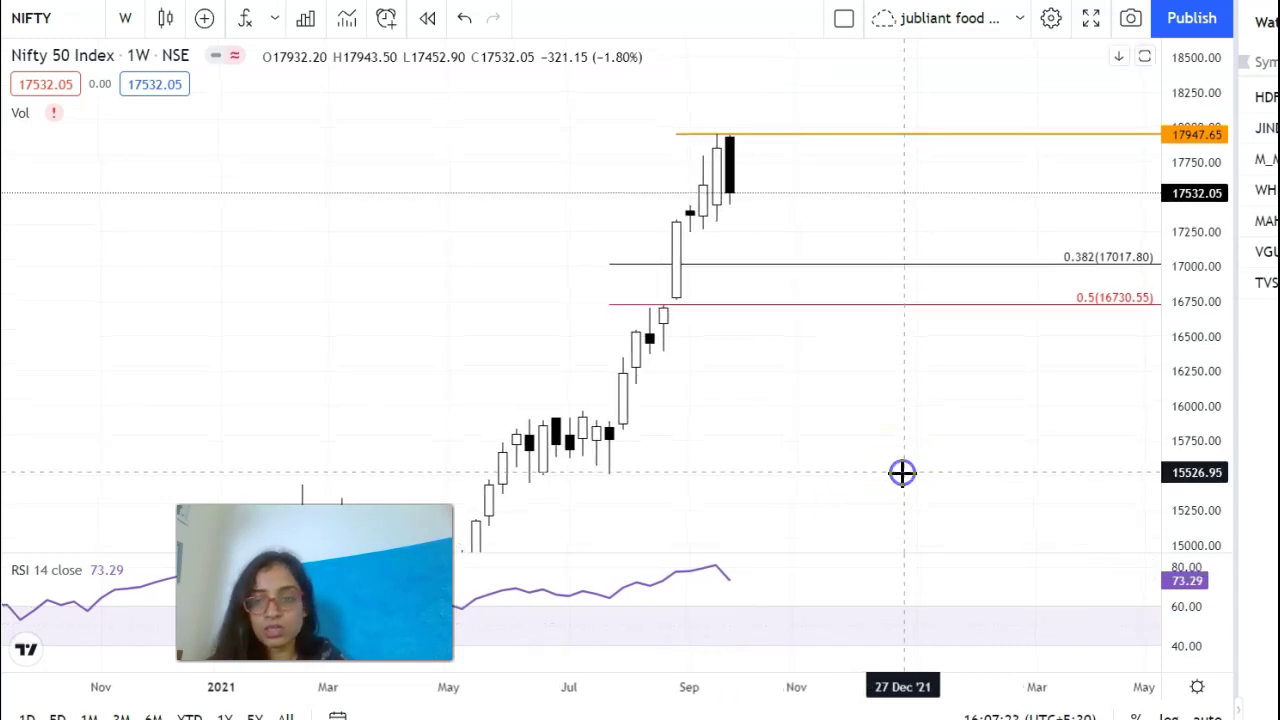
pyautogui.click(124, 20)
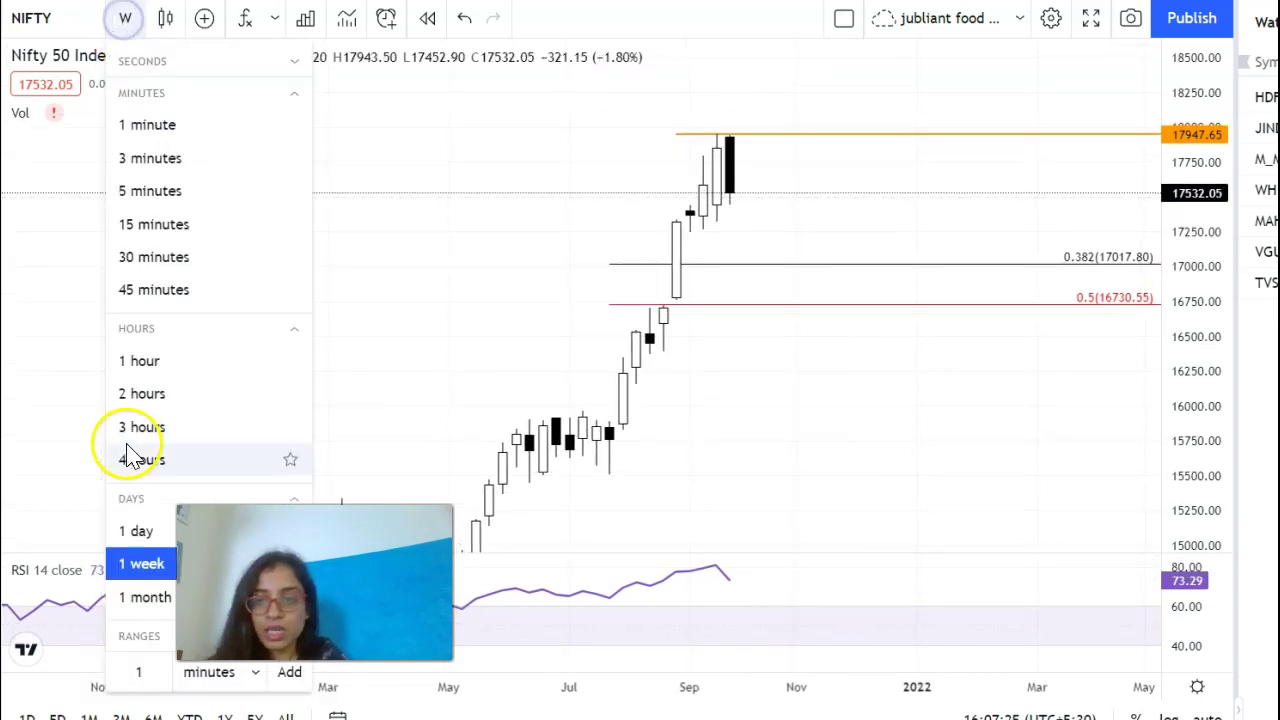
pyautogui.click(137, 532)
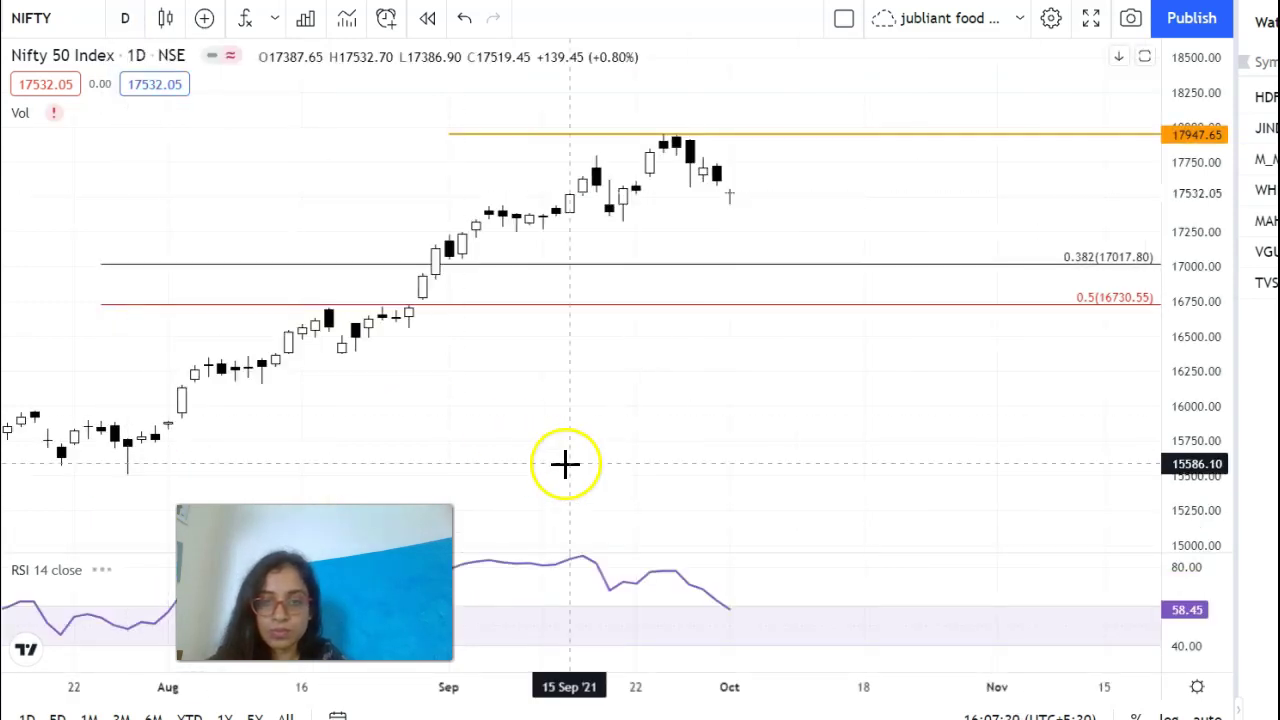
# Step: Examine the daily candles around the 24 Sep '21 high and the 20 Sep '21 low against the ray and retracement levels
pyautogui.moveTo(717, 460); pyautogui.dragTo(966, 446)
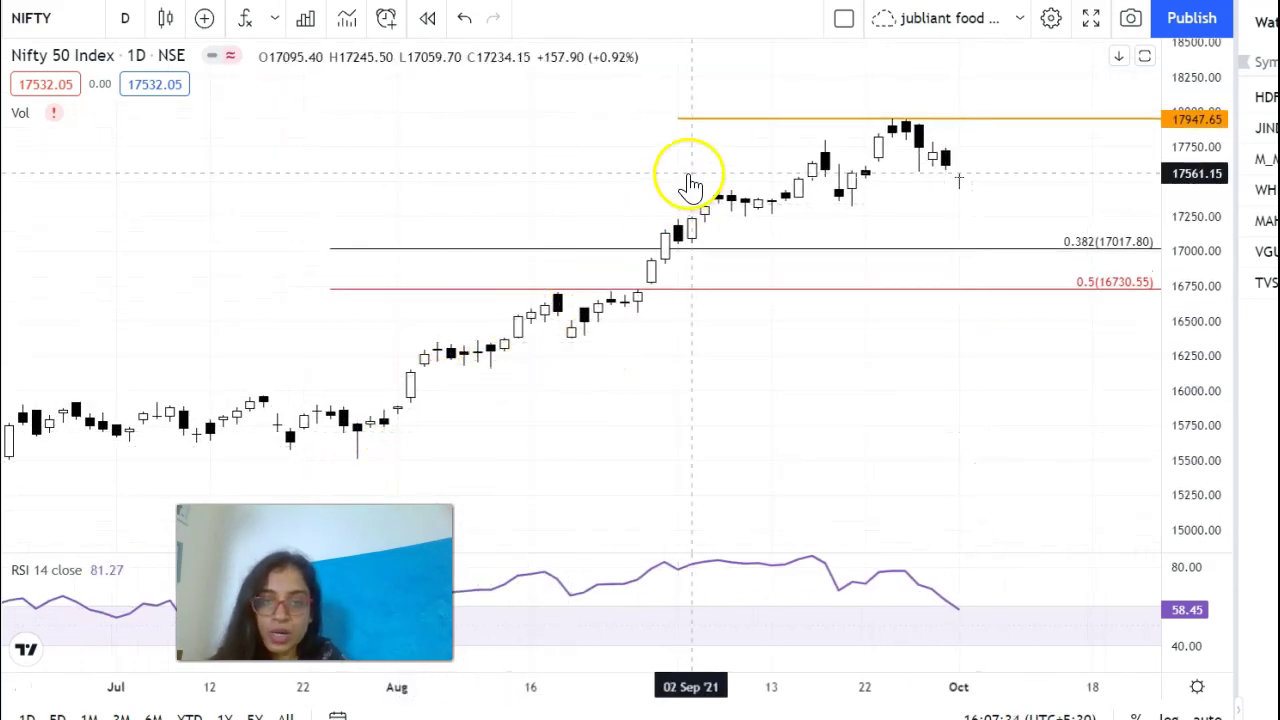
pyautogui.moveTo(805, 427); pyautogui.dragTo(637, 454)
pyautogui.moveTo(1171, 460); pyautogui.dragTo(1191, 411)
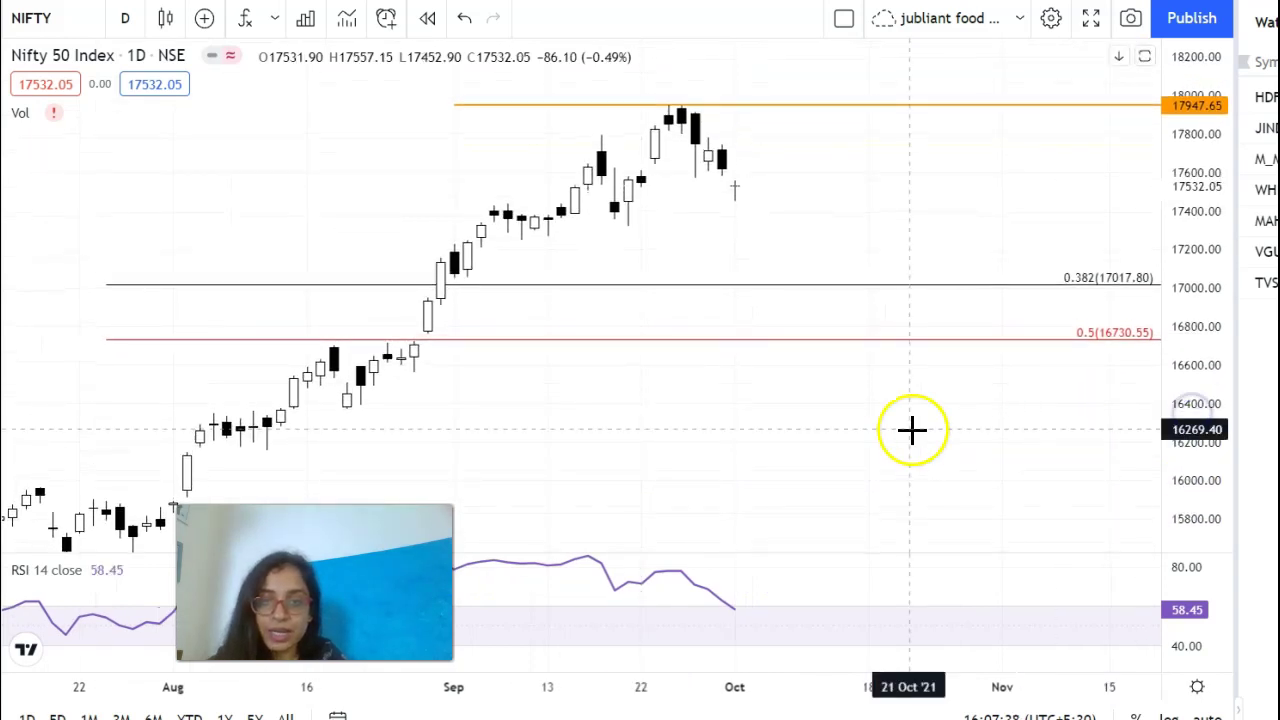
pyautogui.moveTo(928, 454); pyautogui.dragTo(940, 479)
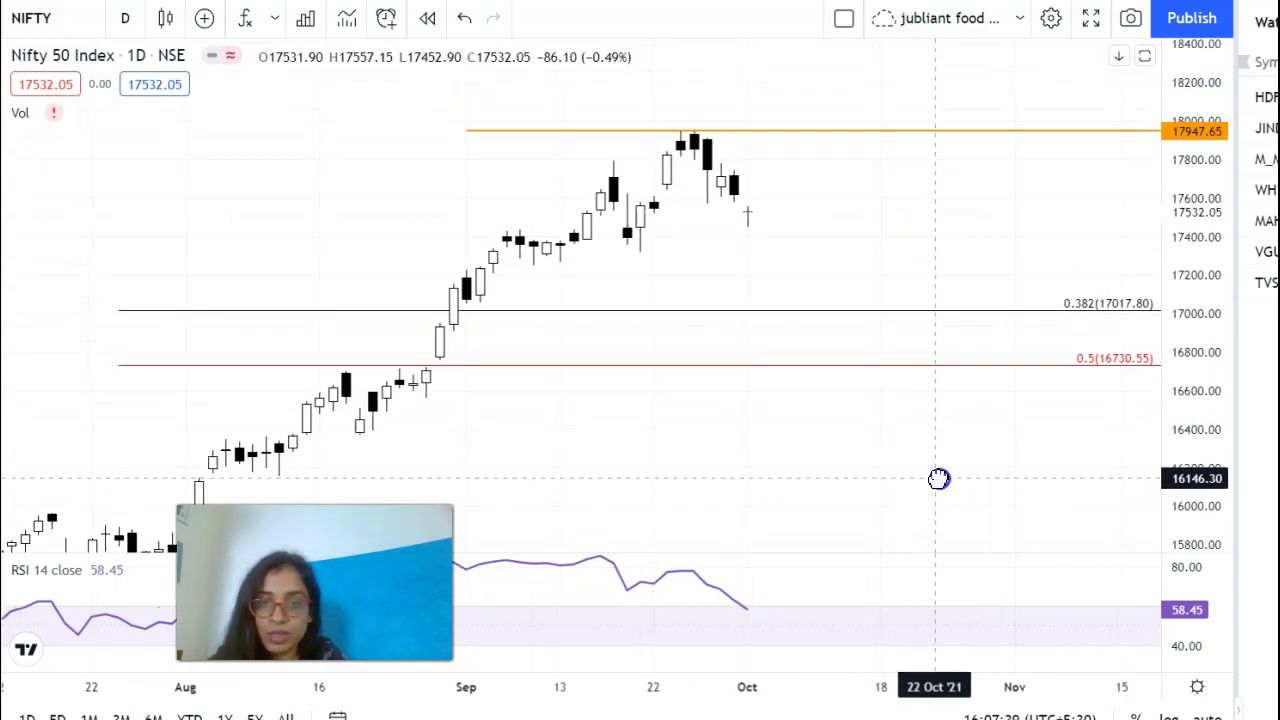
pyautogui.click(692, 145)
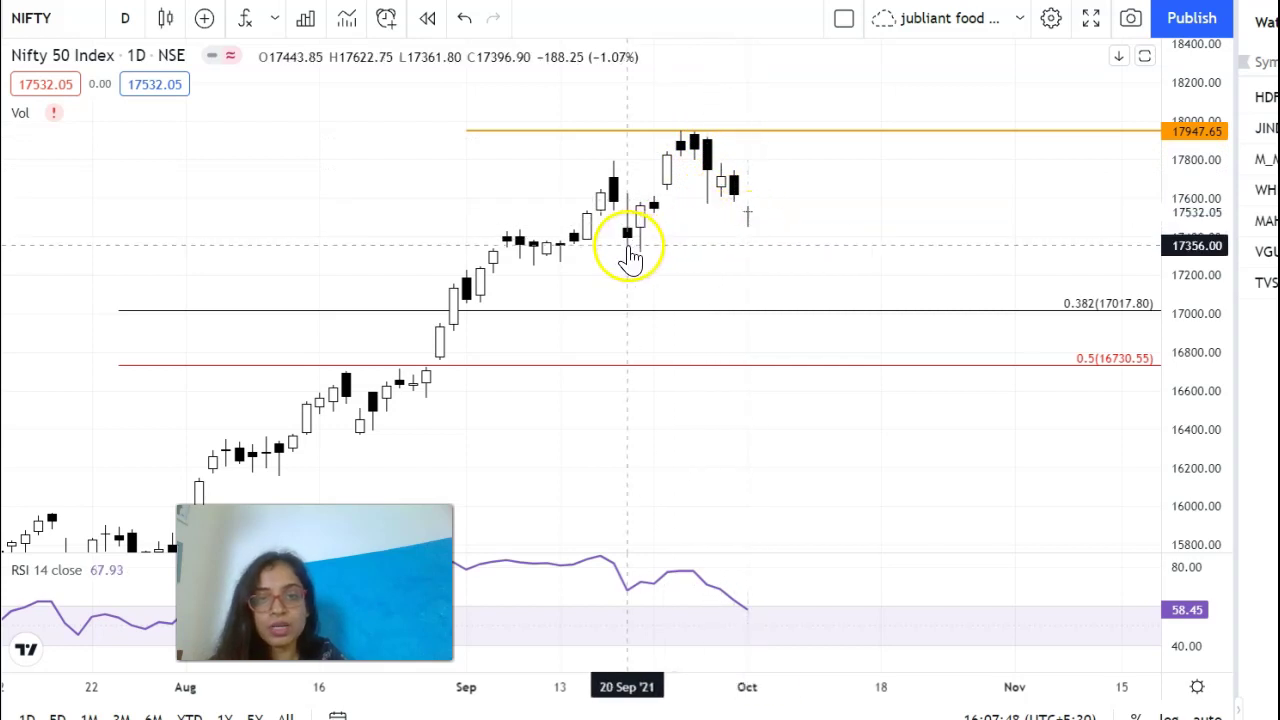
pyautogui.click(779, 260)
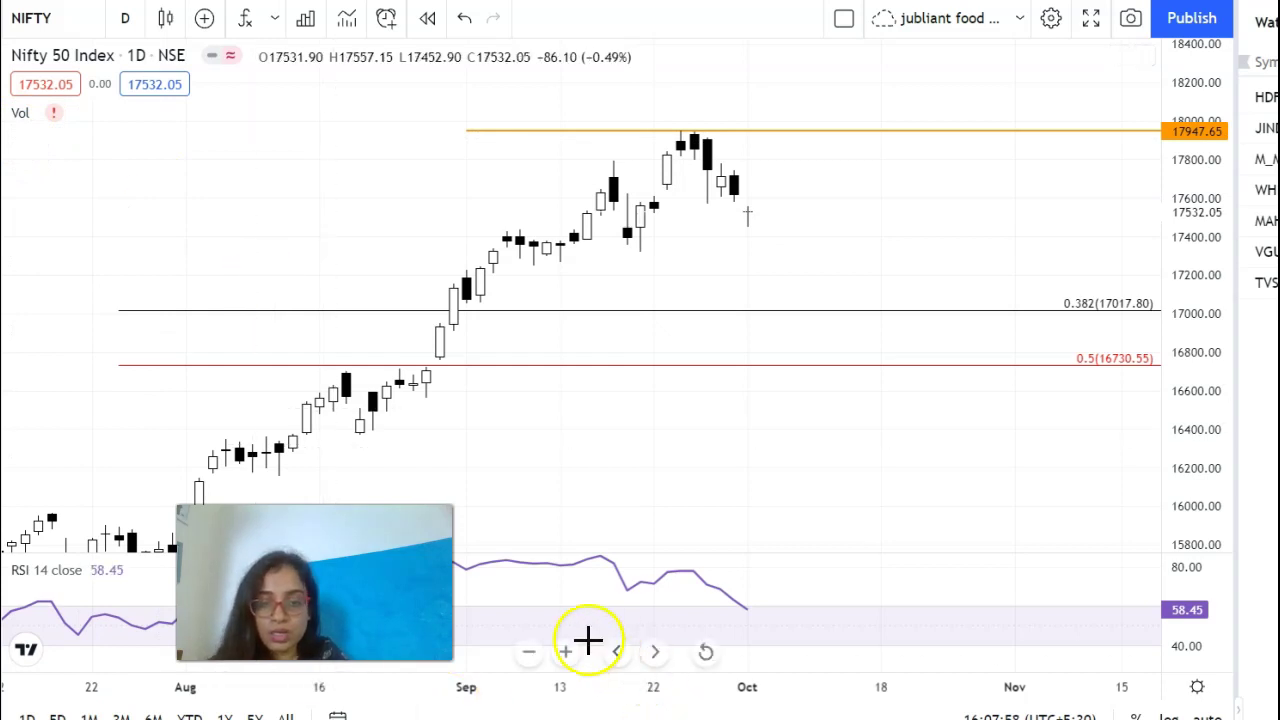
# Step: Add a horizontal ray and anchor it at the 30 Sep '21 daily close at 17618.15
pyautogui.click(566, 652)
pyautogui.click(566, 652)
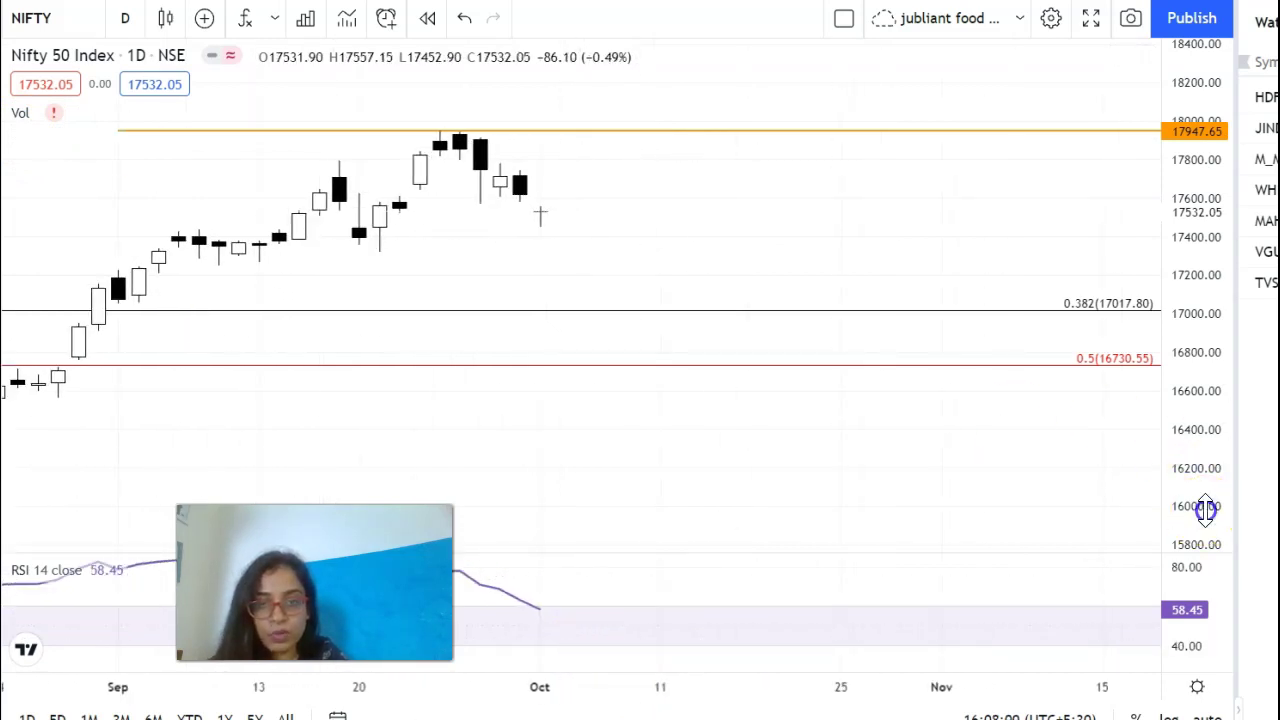
pyautogui.moveTo(1194, 500); pyautogui.dragTo(1157, 347)
pyautogui.click(843, 252)
pyautogui.moveTo(1012, 384); pyautogui.dragTo(1163, 571)
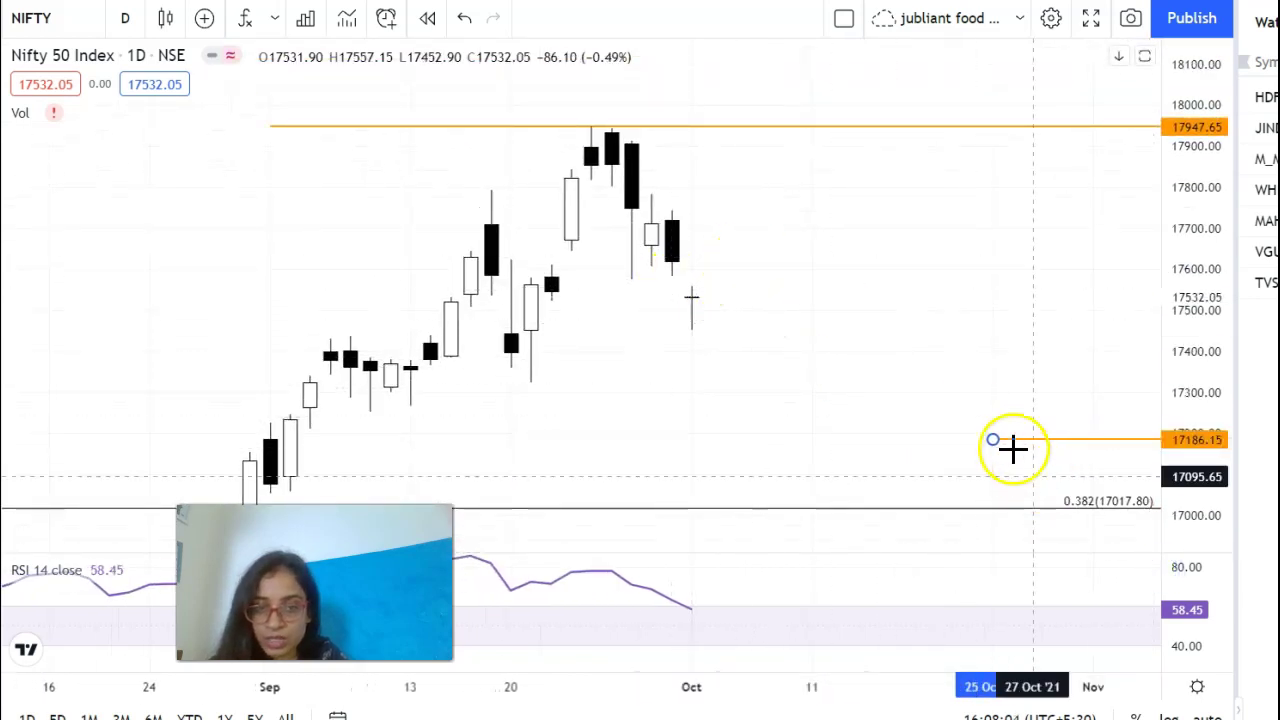
pyautogui.moveTo(993, 440); pyautogui.dragTo(673, 263)
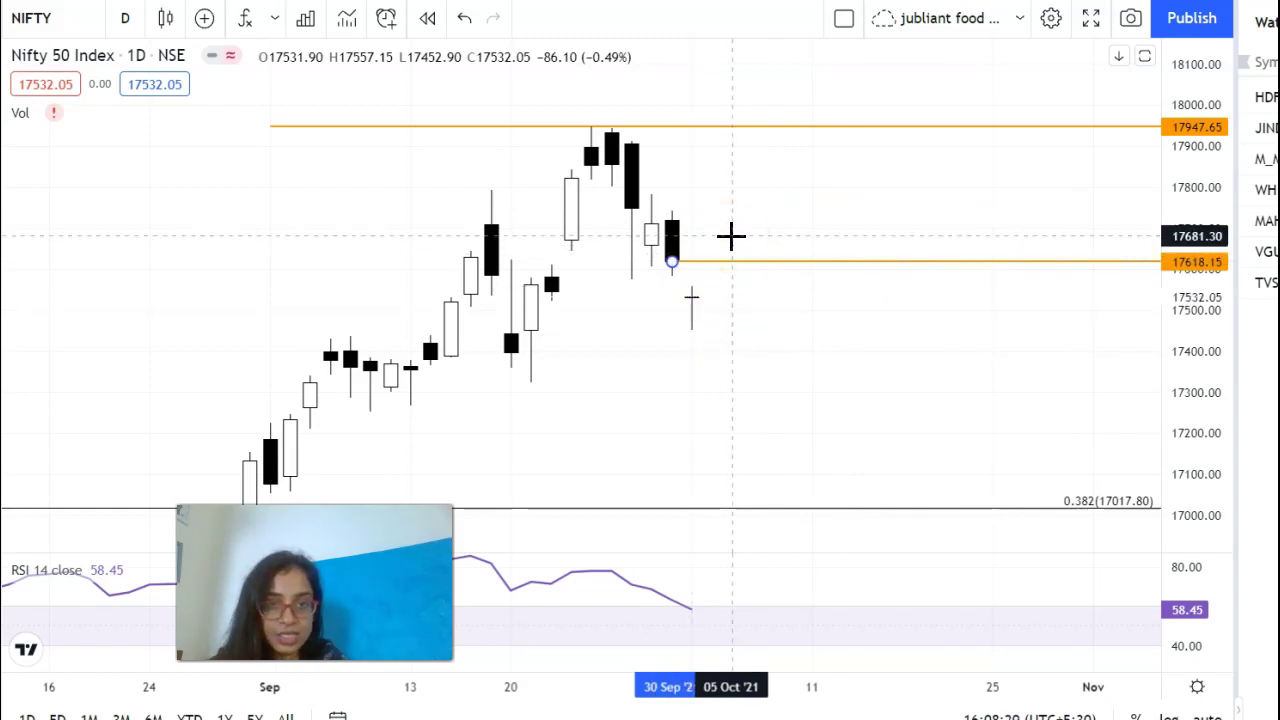
# Step: Draw a horizontal ray from the high of the 03 Sep '21 daily candle at 17340.10
pyautogui.moveTo(722, 356); pyautogui.dragTo(723, 341)
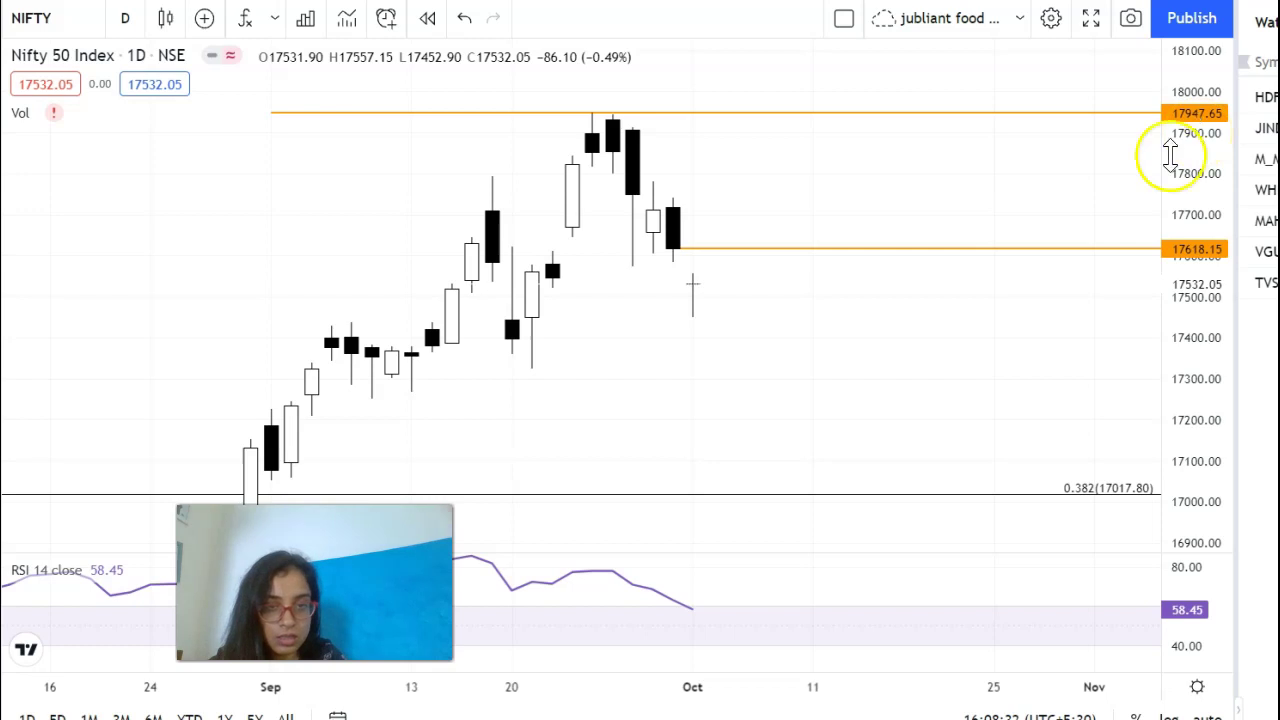
pyautogui.moveTo(887, 394); pyautogui.dragTo(887, 383)
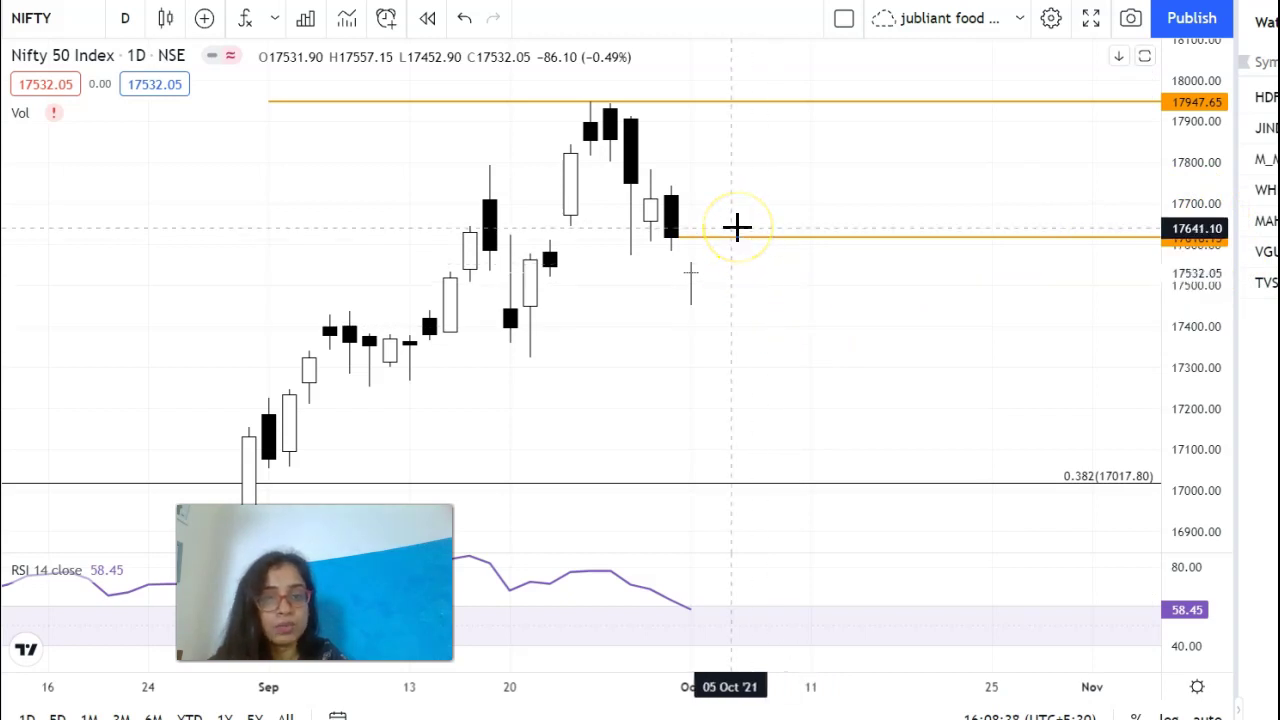
pyautogui.click(790, 122)
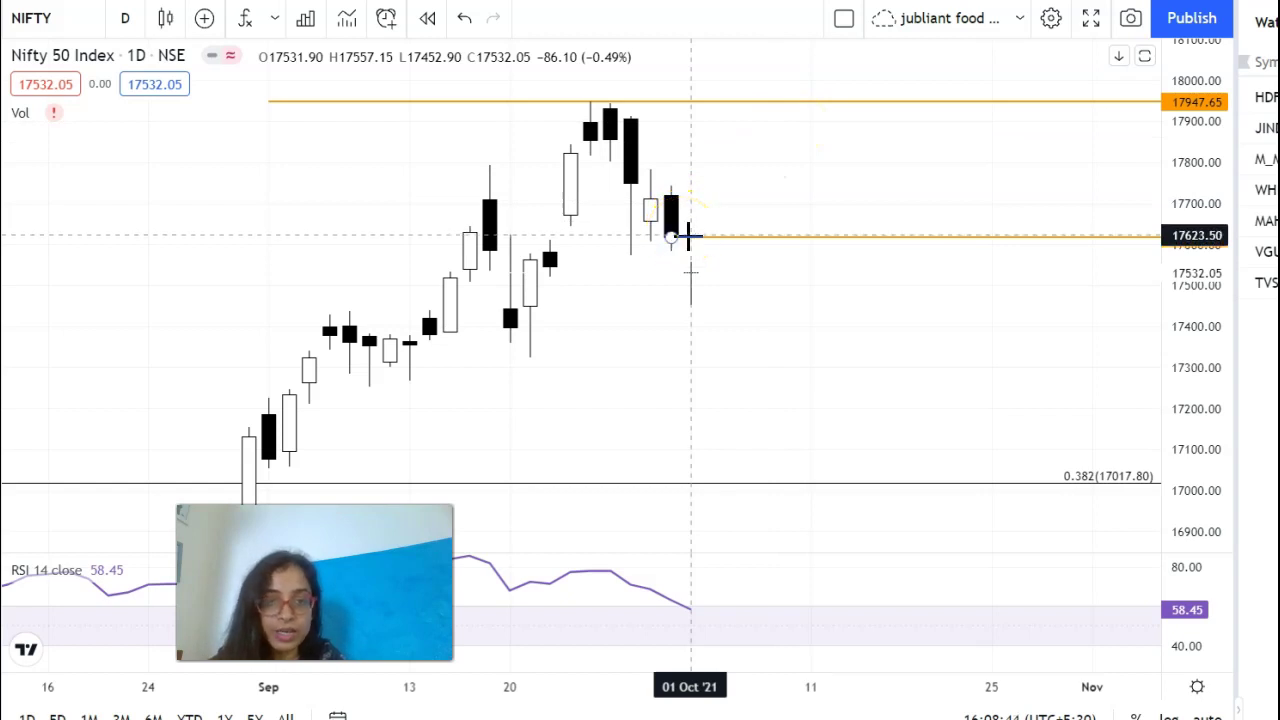
pyautogui.moveTo(1219, 312); pyautogui.dragTo(1209, 468)
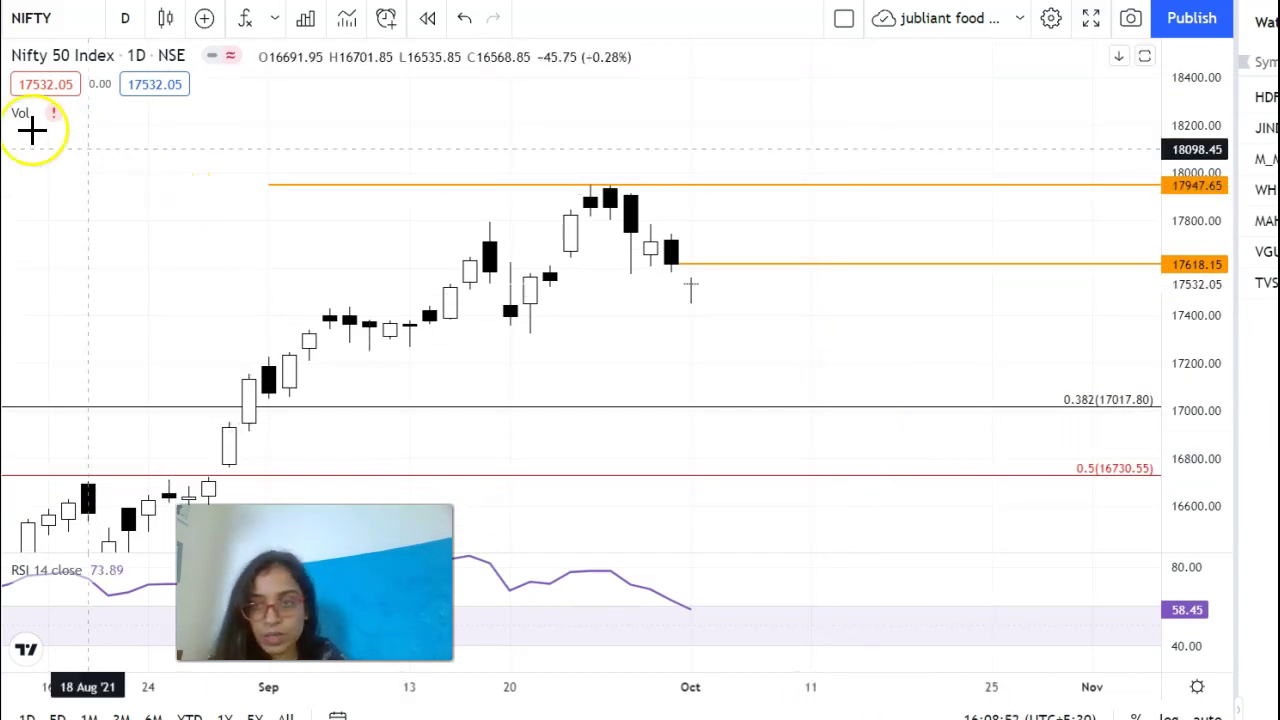
pyautogui.click(1, 98)
pyautogui.click(63, 372)
pyautogui.click(313, 325)
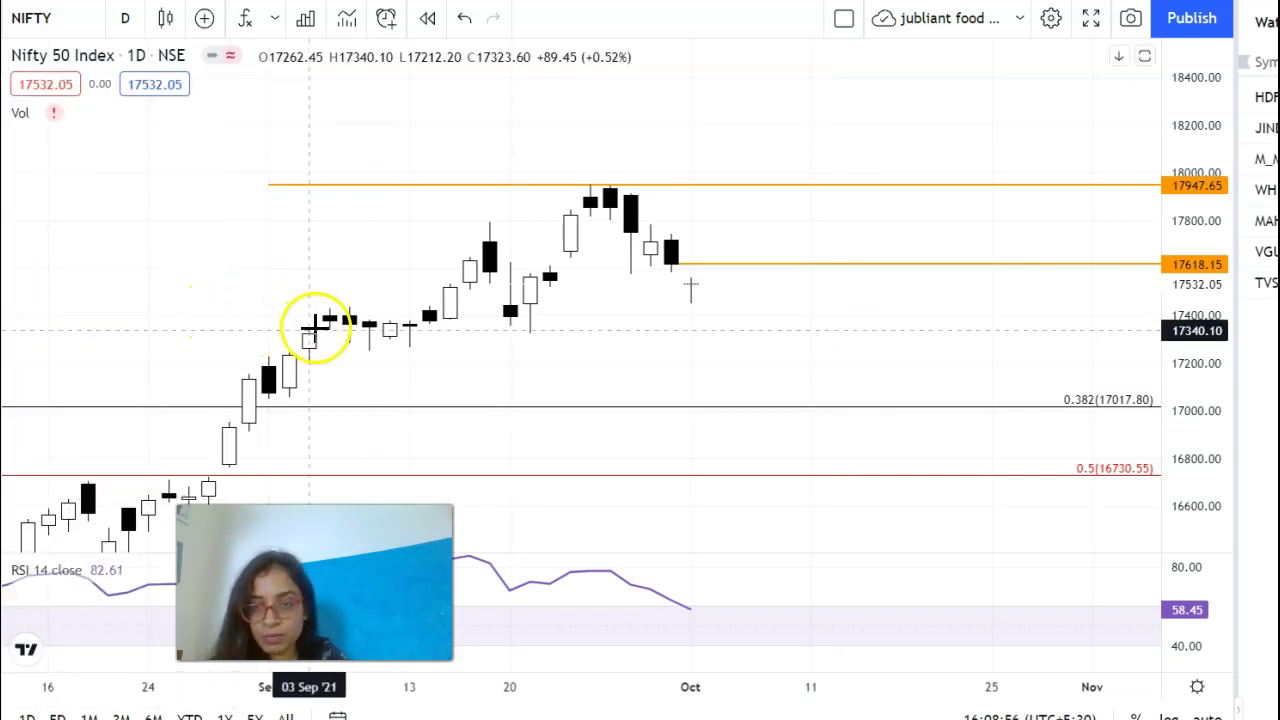
pyautogui.click(313, 329)
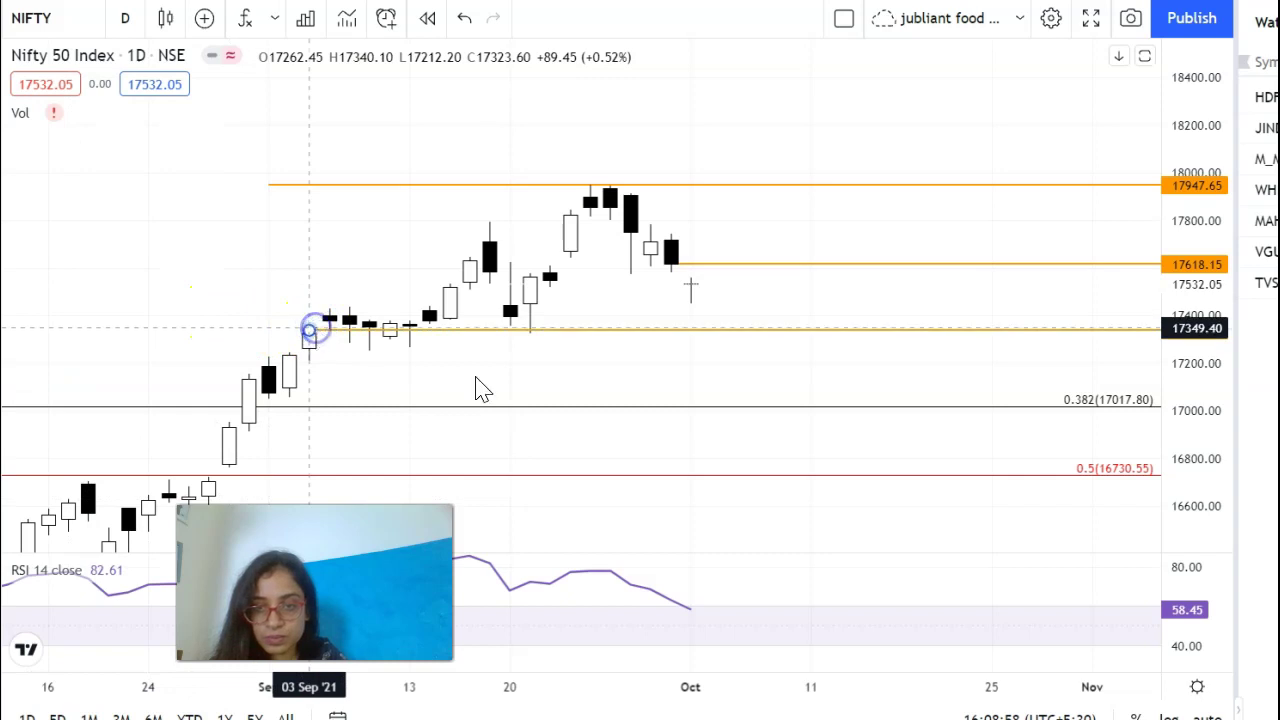
pyautogui.click(540, 397)
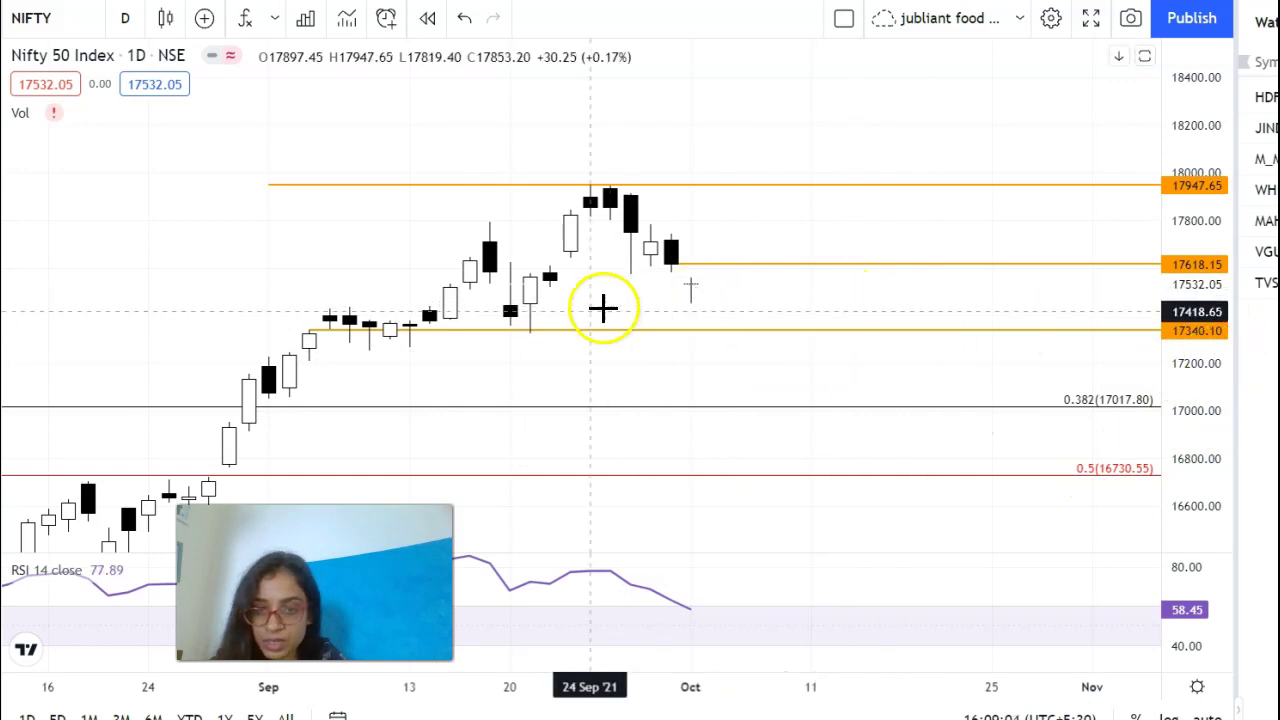
# Step: Draw another horizontal ray from the low of the 09 Sep '21 daily candle at 17302.70
pyautogui.moveTo(1203, 386); pyautogui.dragTo(1202, 322)
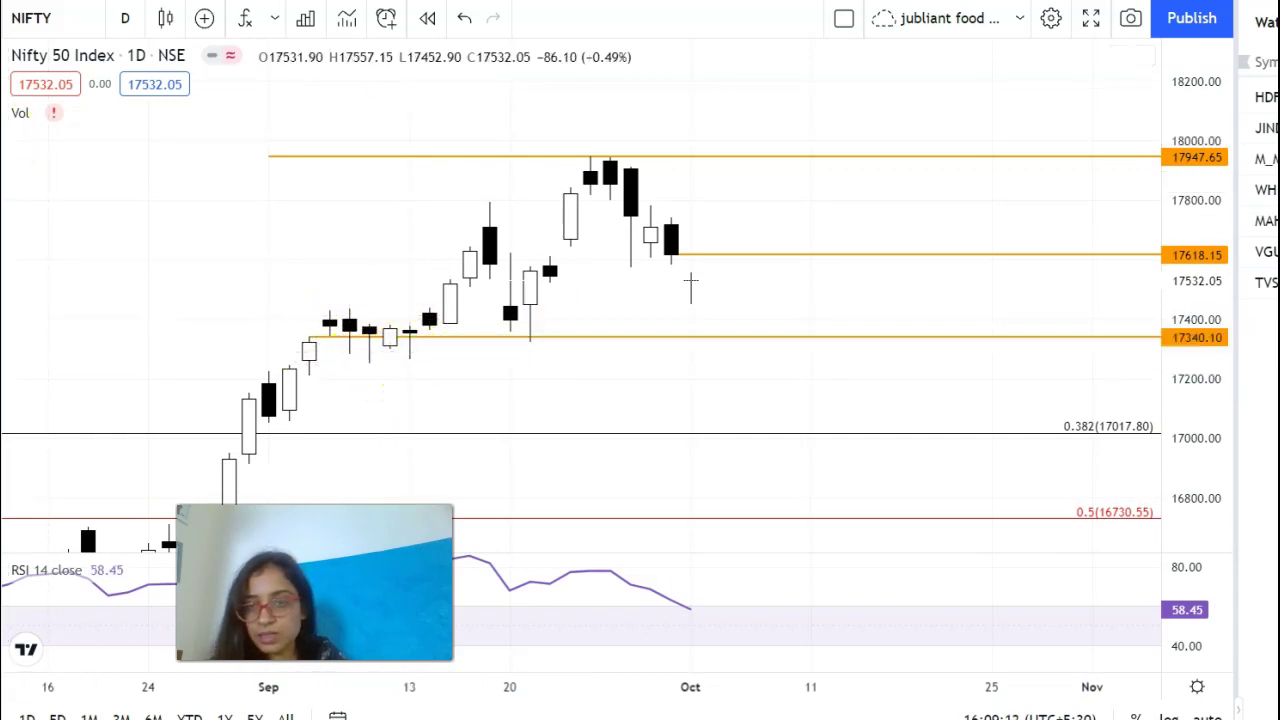
pyautogui.click(389, 355)
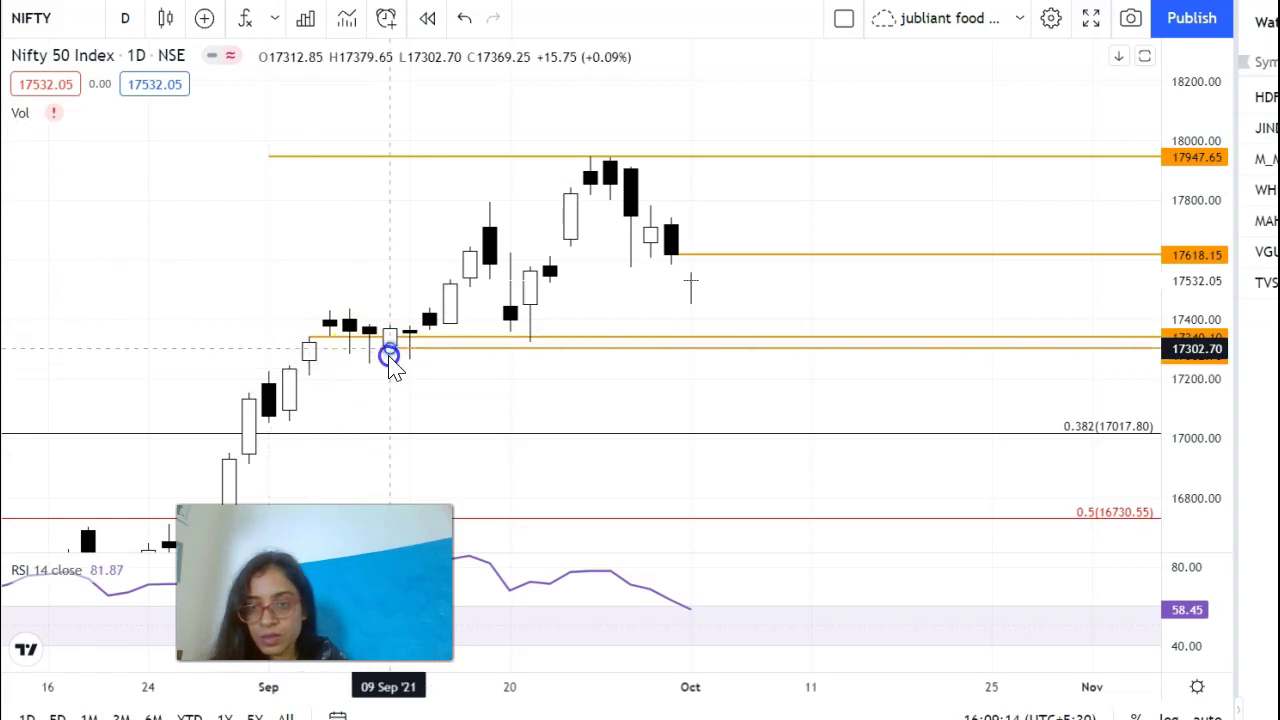
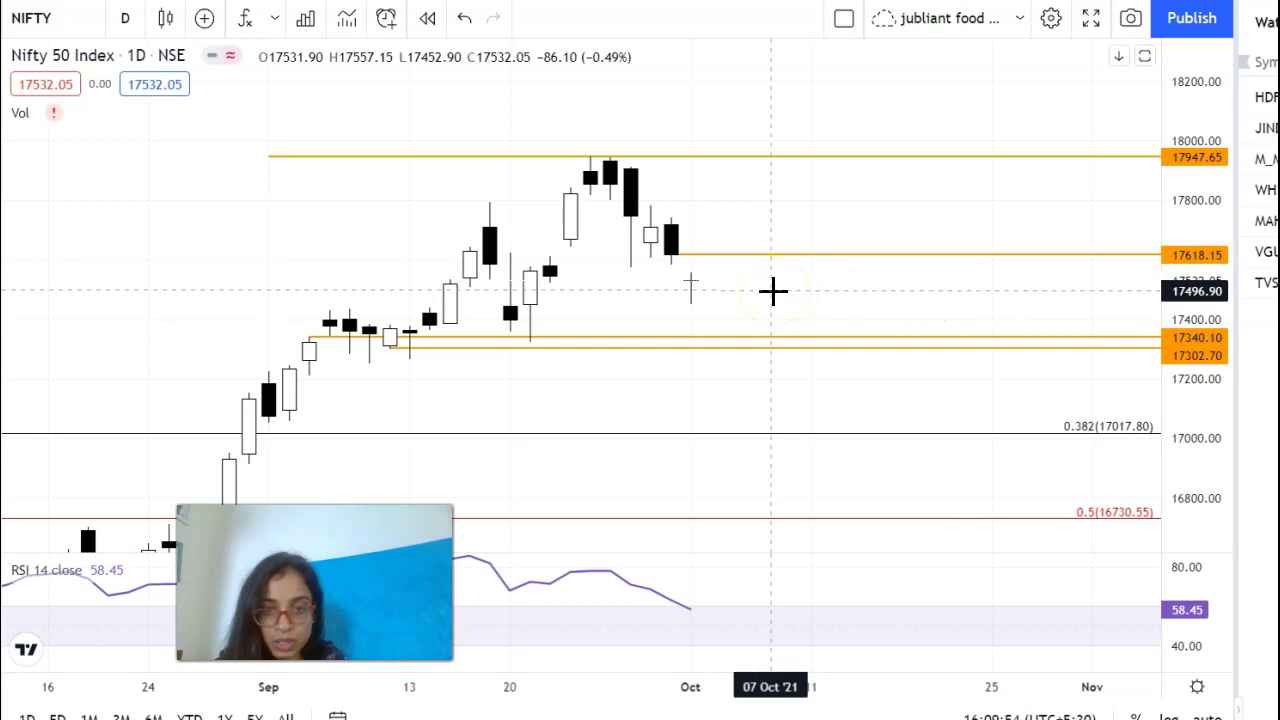
# Step: Examine the 01 Oct '21 daily candle against the 17618.15 ray above it and the pair of rays below it
pyautogui.click(733, 285)
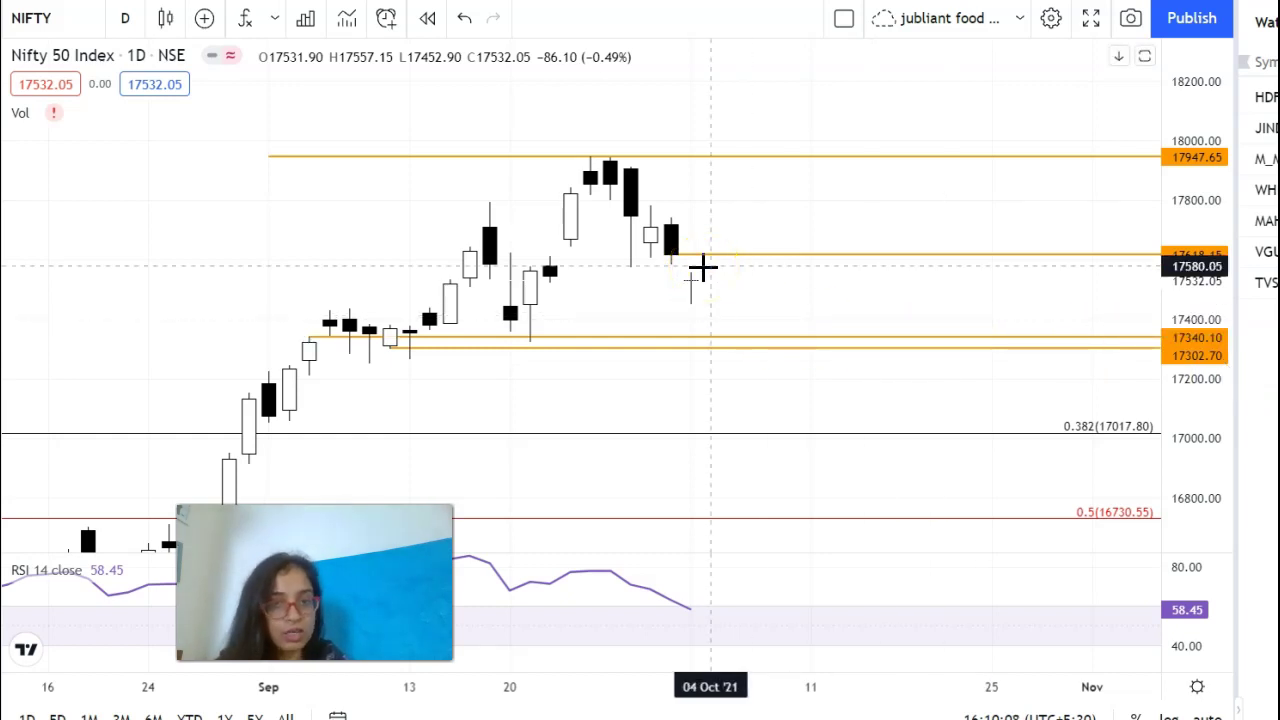
pyautogui.click(752, 261)
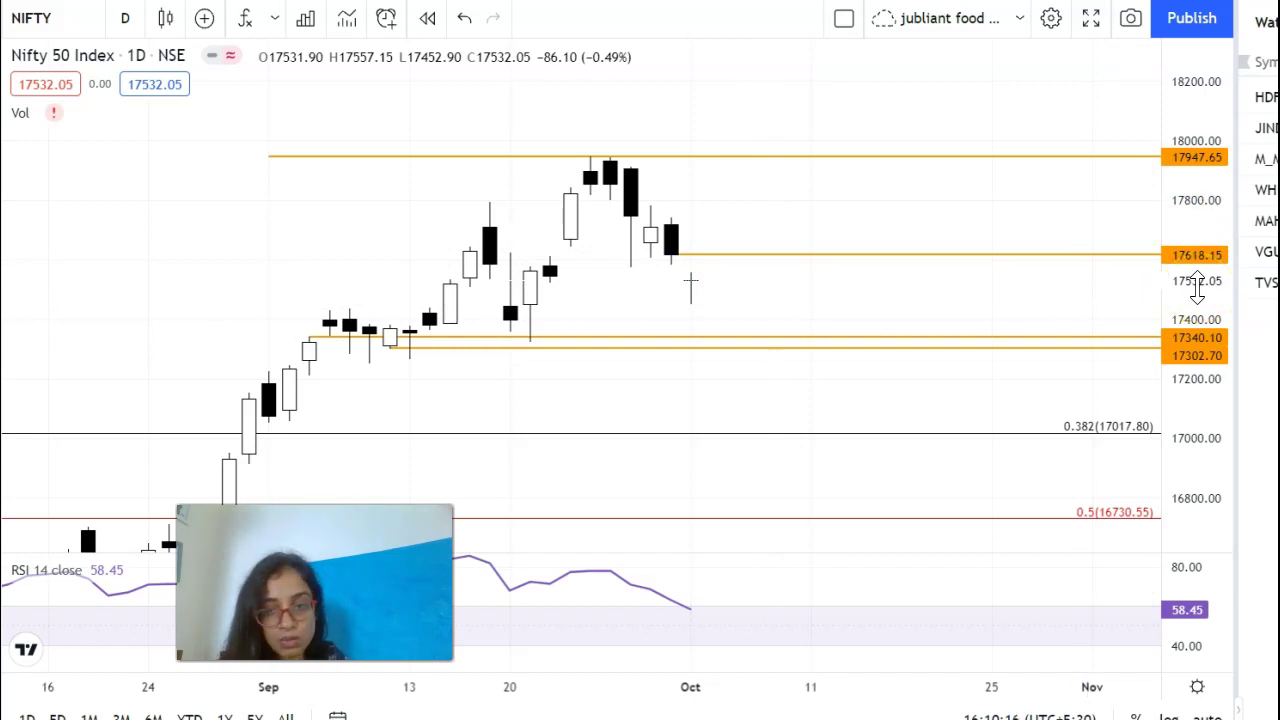
pyautogui.click(746, 252)
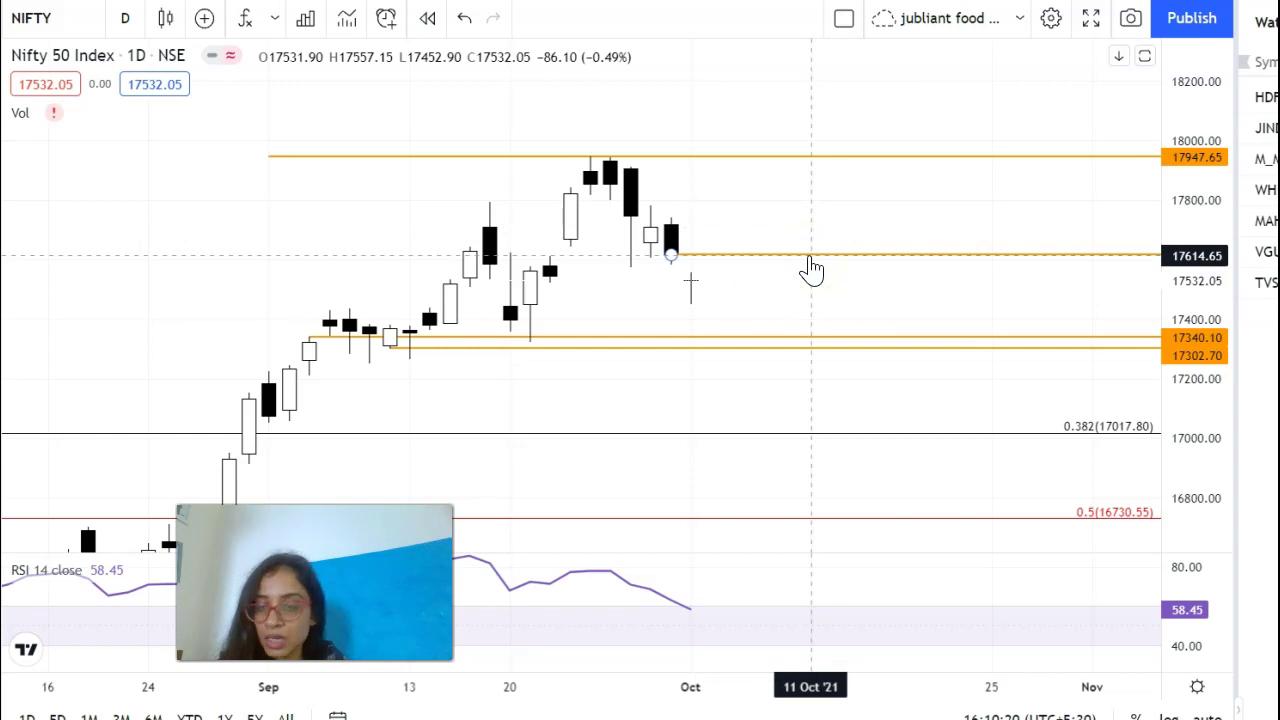
pyautogui.click(1123, 274)
pyautogui.moveTo(1205, 284); pyautogui.dragTo(1207, 278)
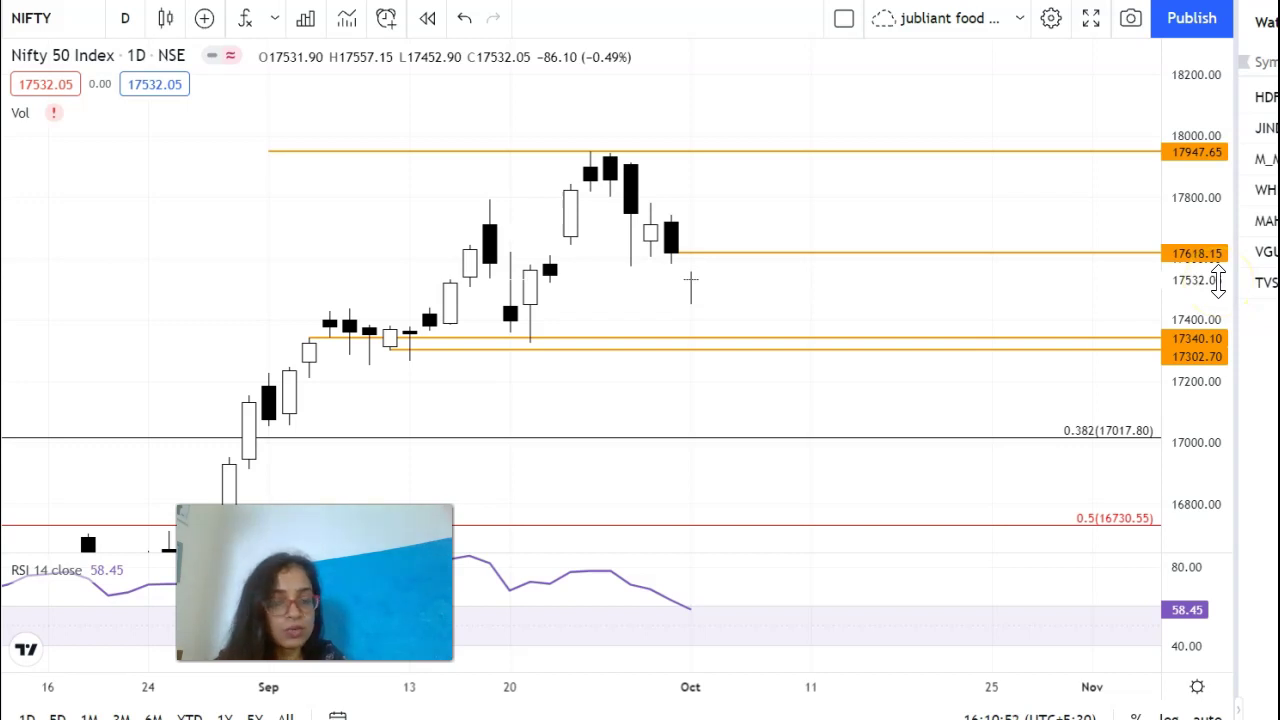
pyautogui.click(1151, 309)
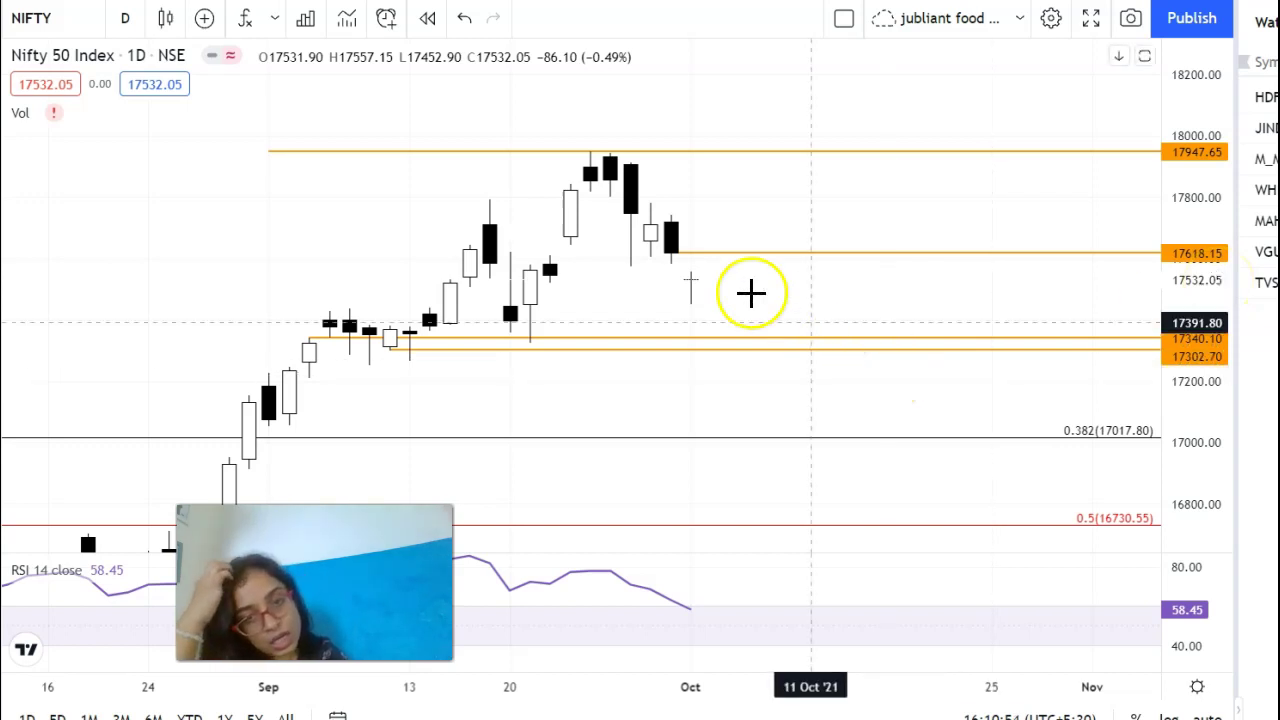
pyautogui.click(750, 330)
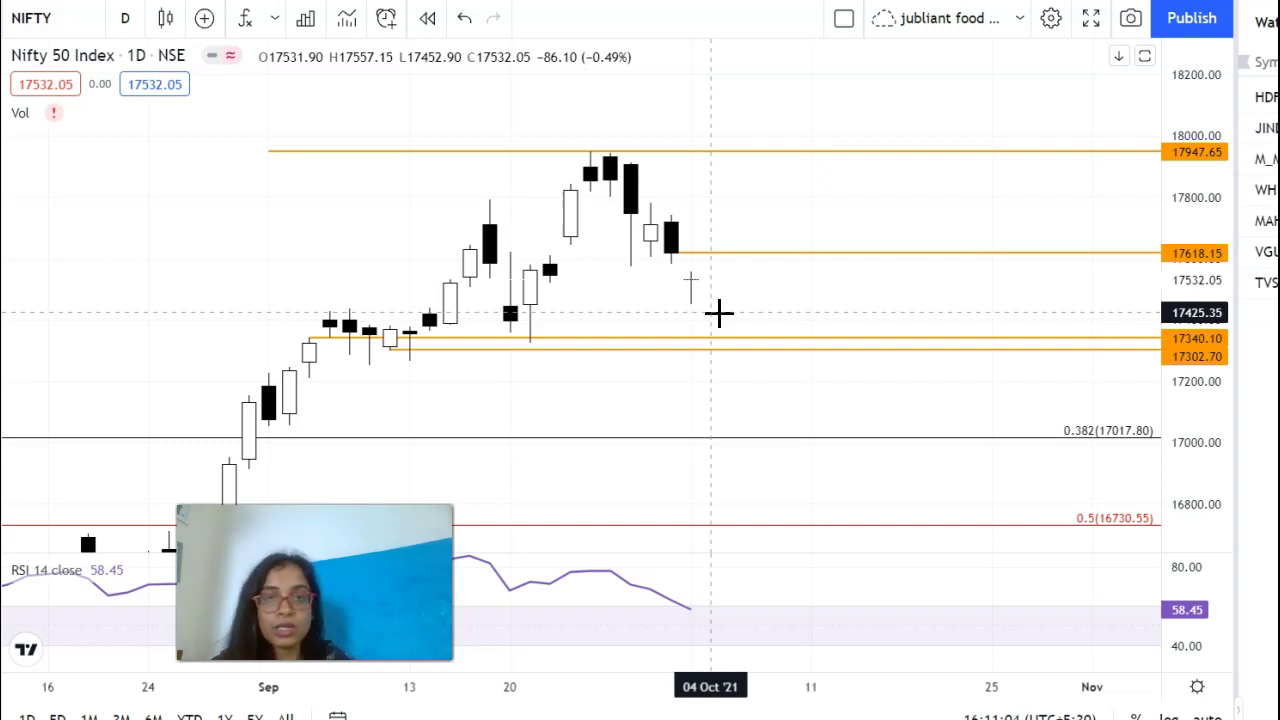
# Step: Switch the Nifty chart to the 1-hour timeframe and show the candles from mid-September through 01 Oct '21
pyautogui.click(127, 20)
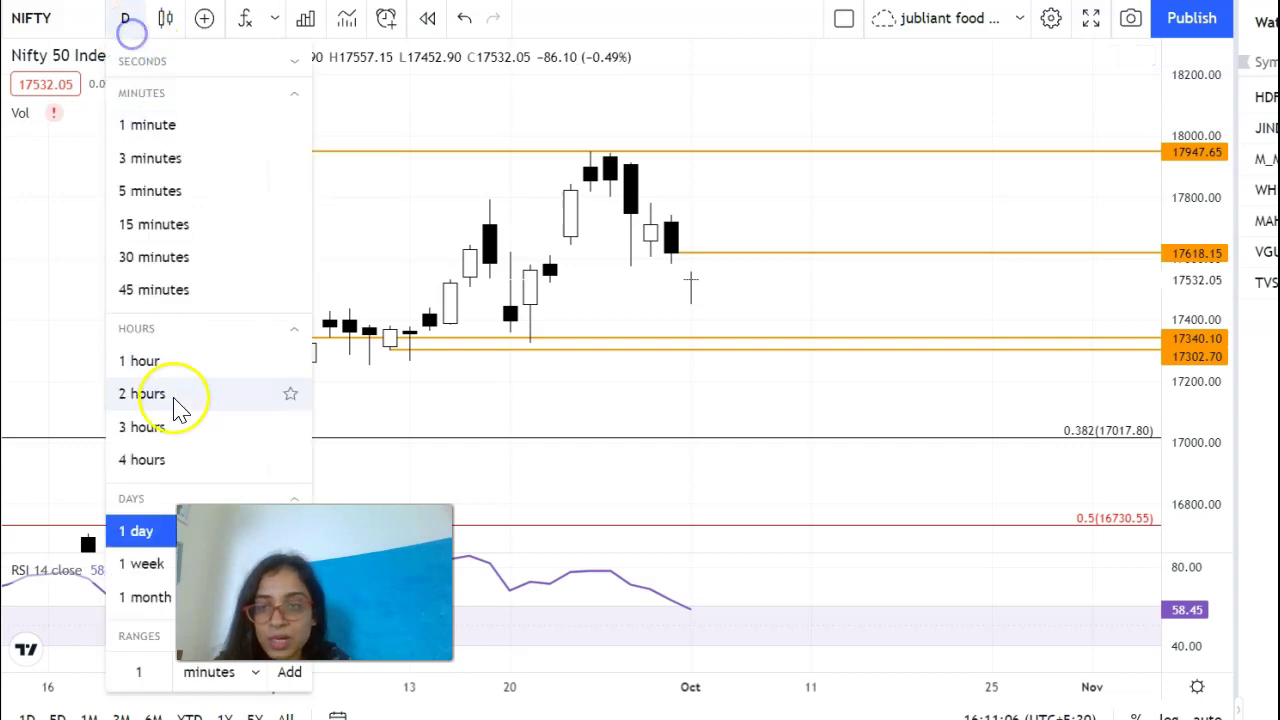
pyautogui.click(195, 362)
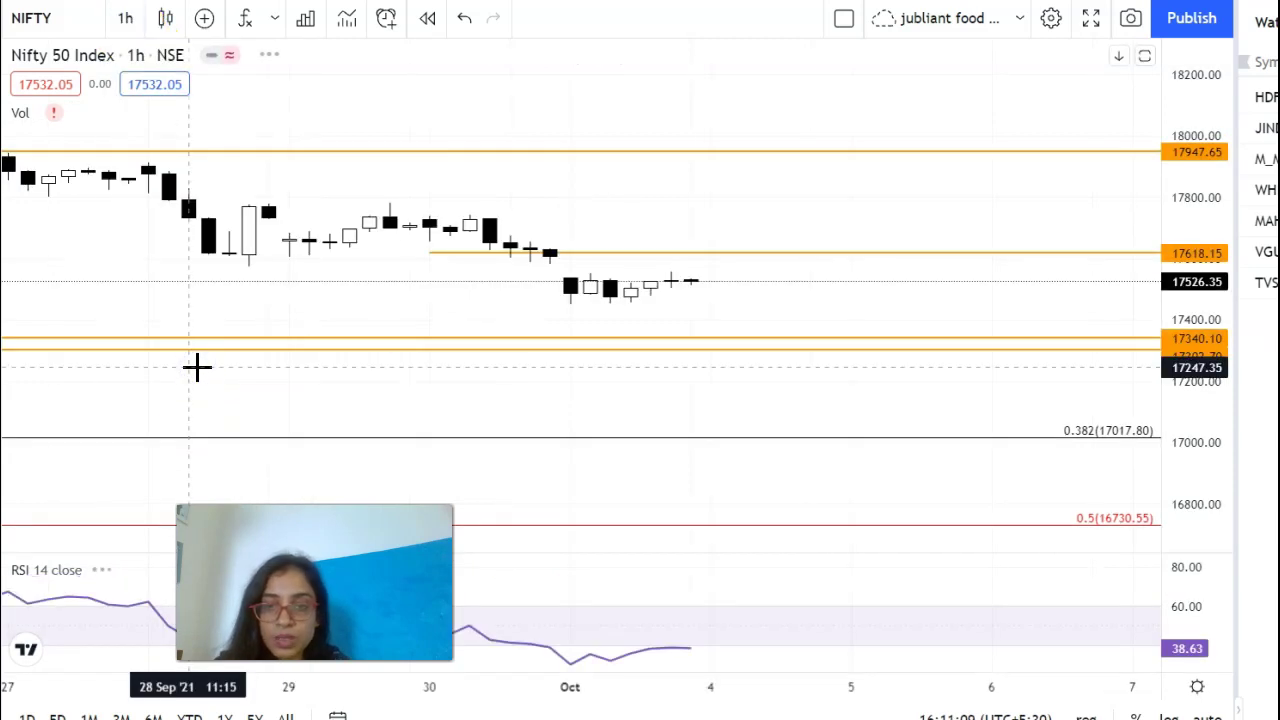
pyautogui.moveTo(675, 619)
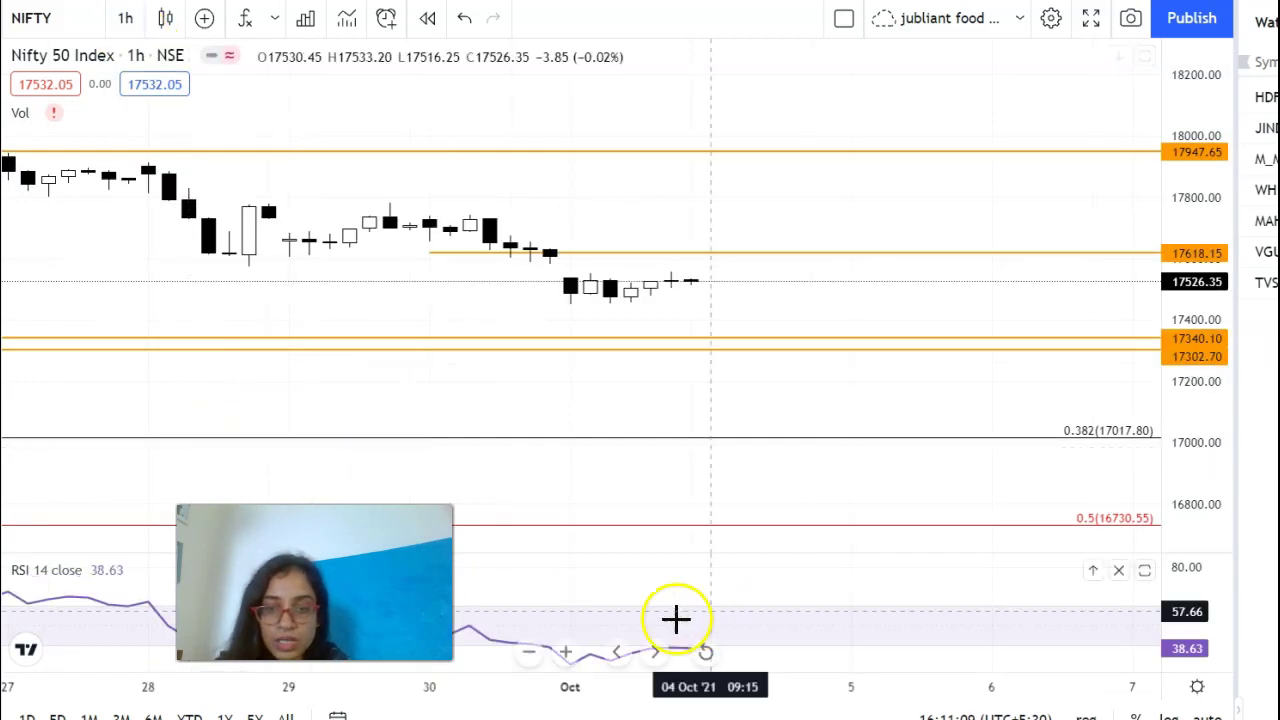
pyautogui.click(529, 652)
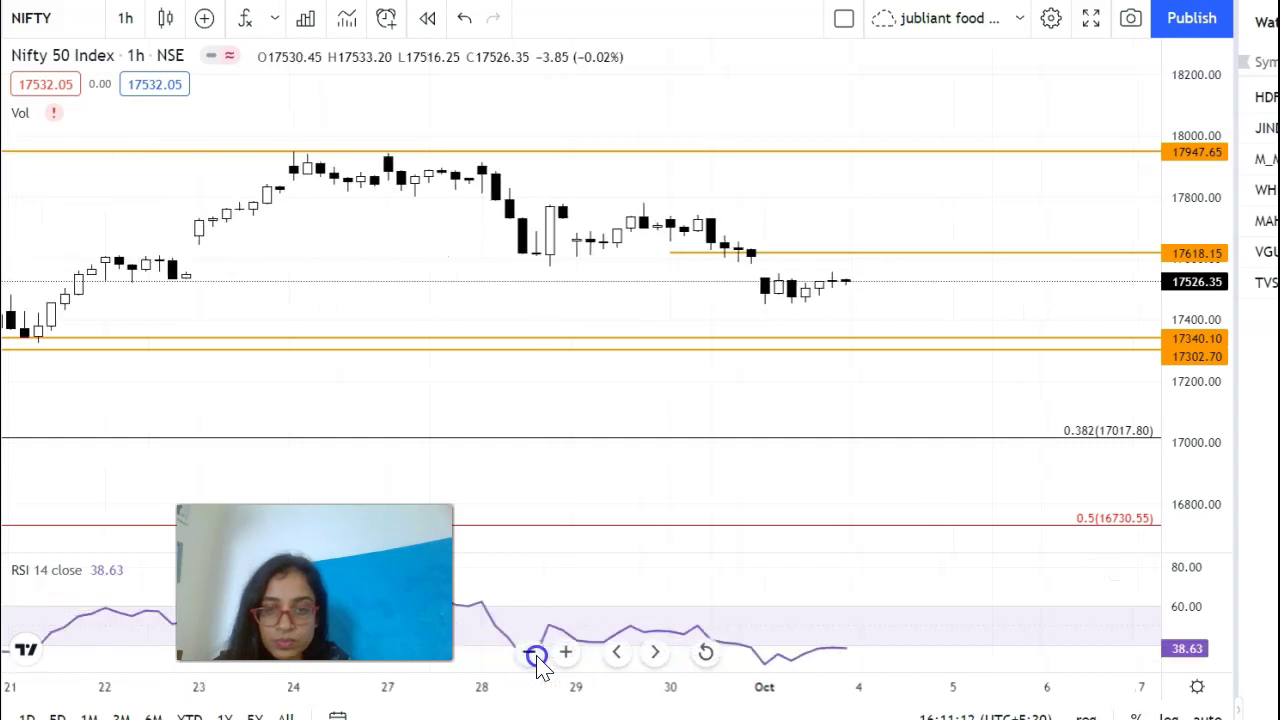
pyautogui.click(536, 655)
pyautogui.moveTo(931, 397); pyautogui.dragTo(825, 398)
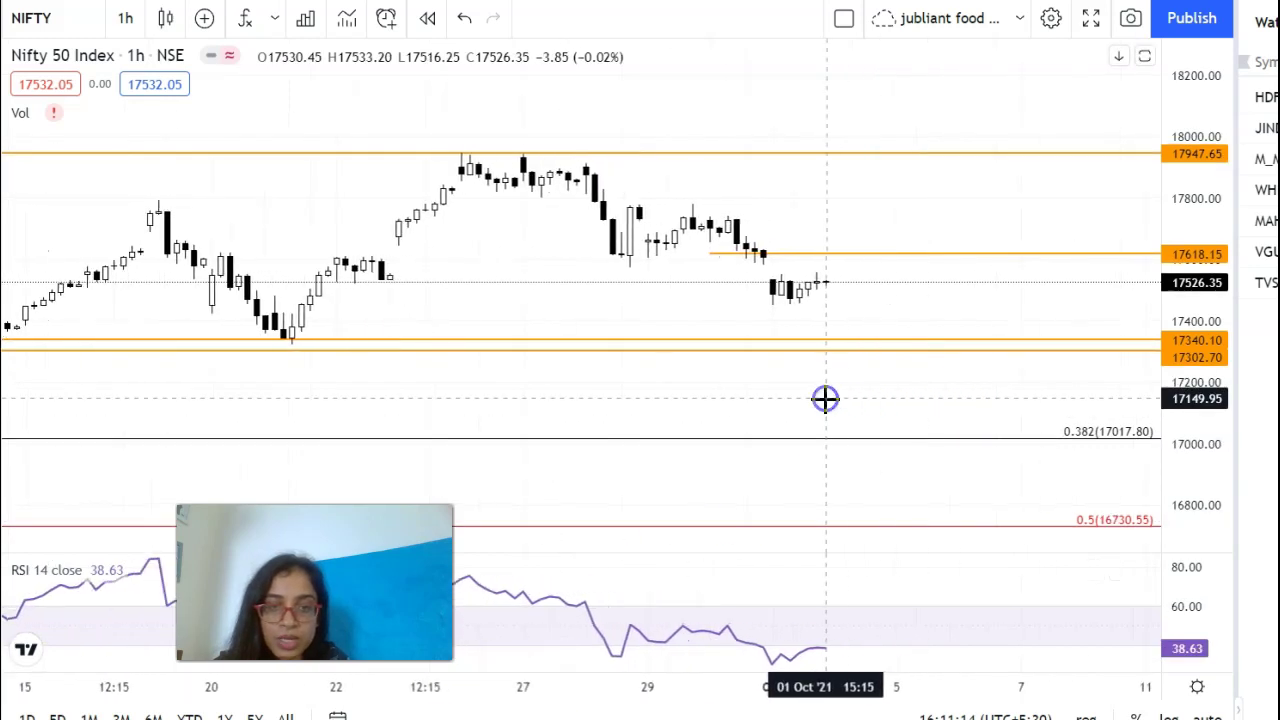
# Step: Examine the 01 Oct '21 hourly candles between the 17618.15 ray and the two lower rays on an enlarged price scale
pyautogui.click(789, 291)
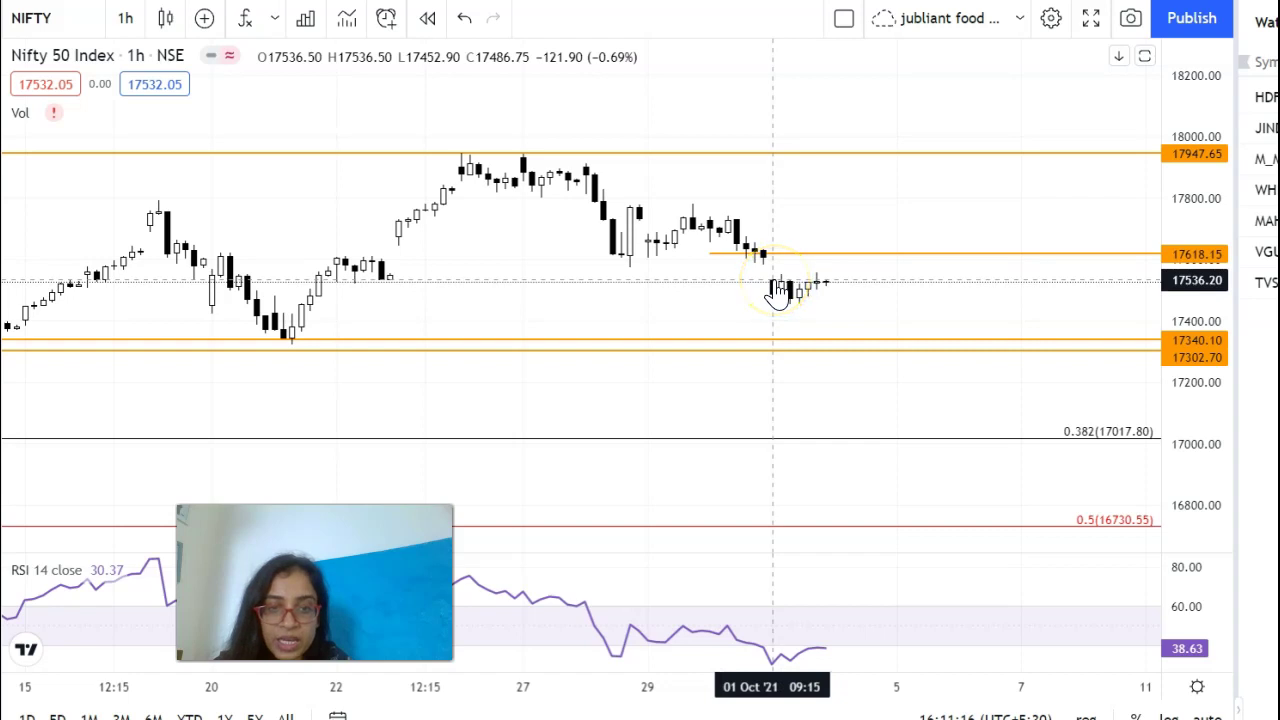
pyautogui.click(780, 293)
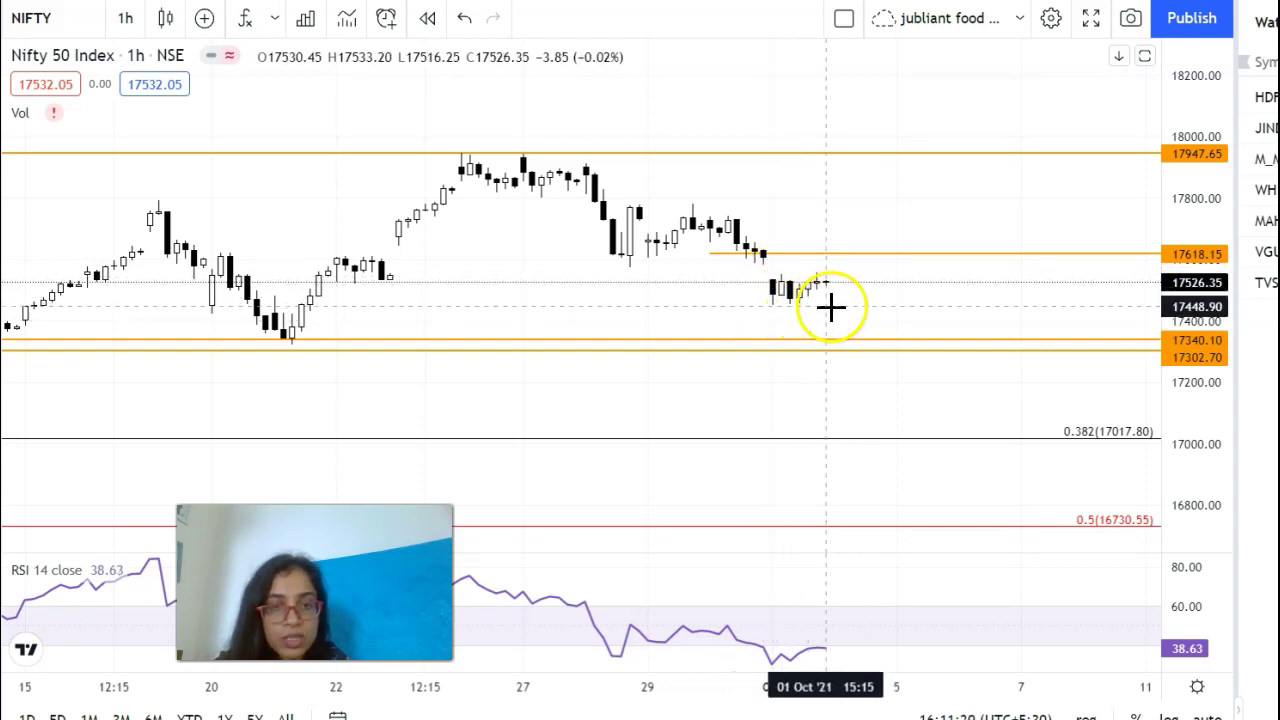
pyautogui.click(773, 290)
pyautogui.click(846, 290)
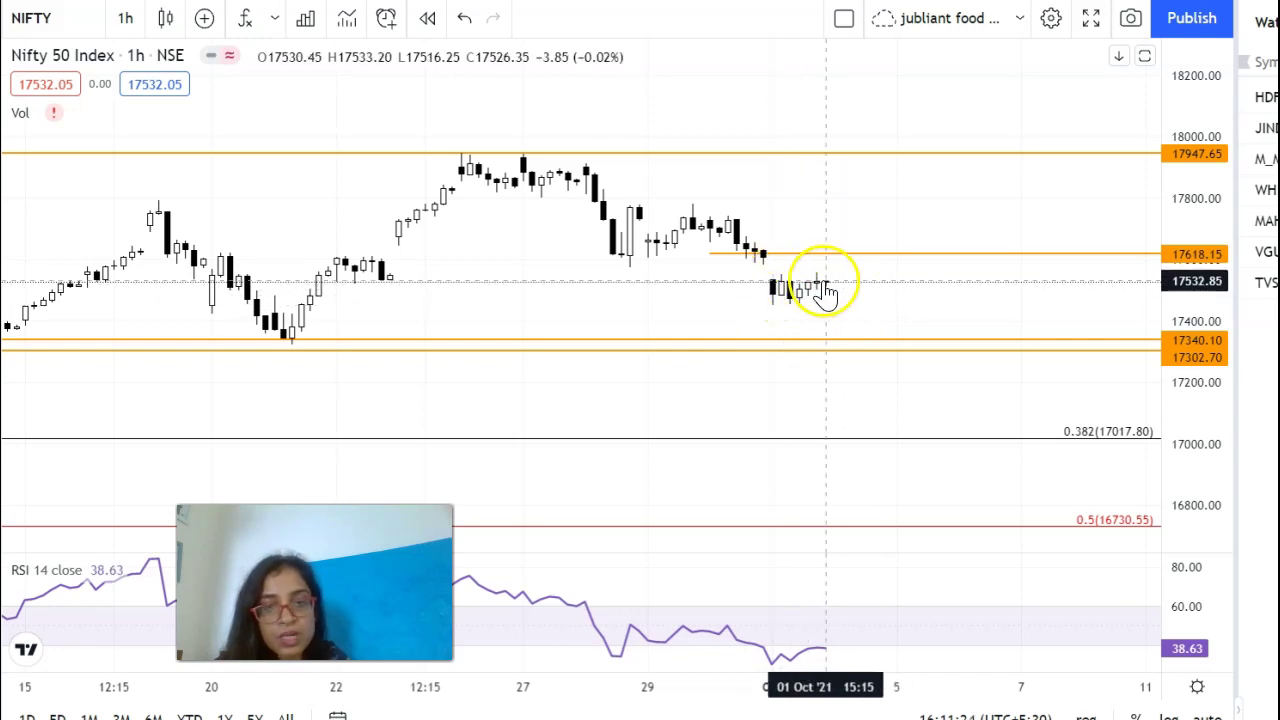
pyautogui.moveTo(1213, 327); pyautogui.dragTo(1208, 200)
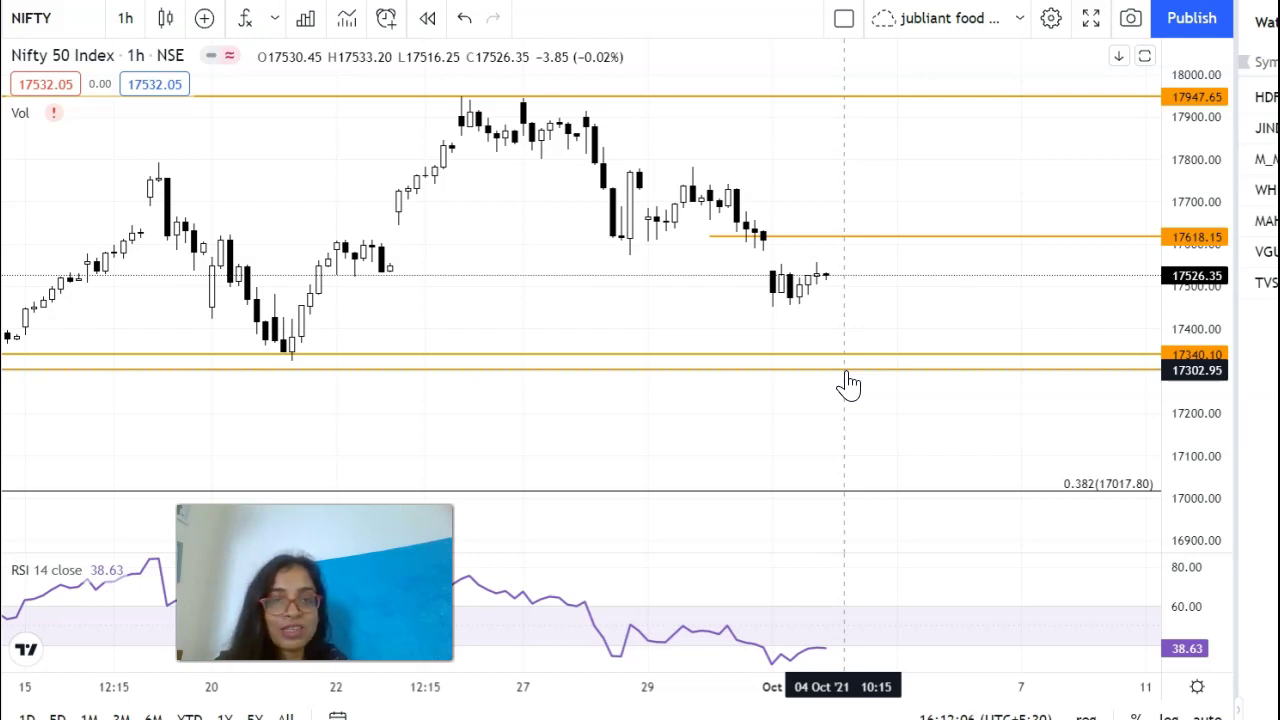
pyautogui.click(666, 271)
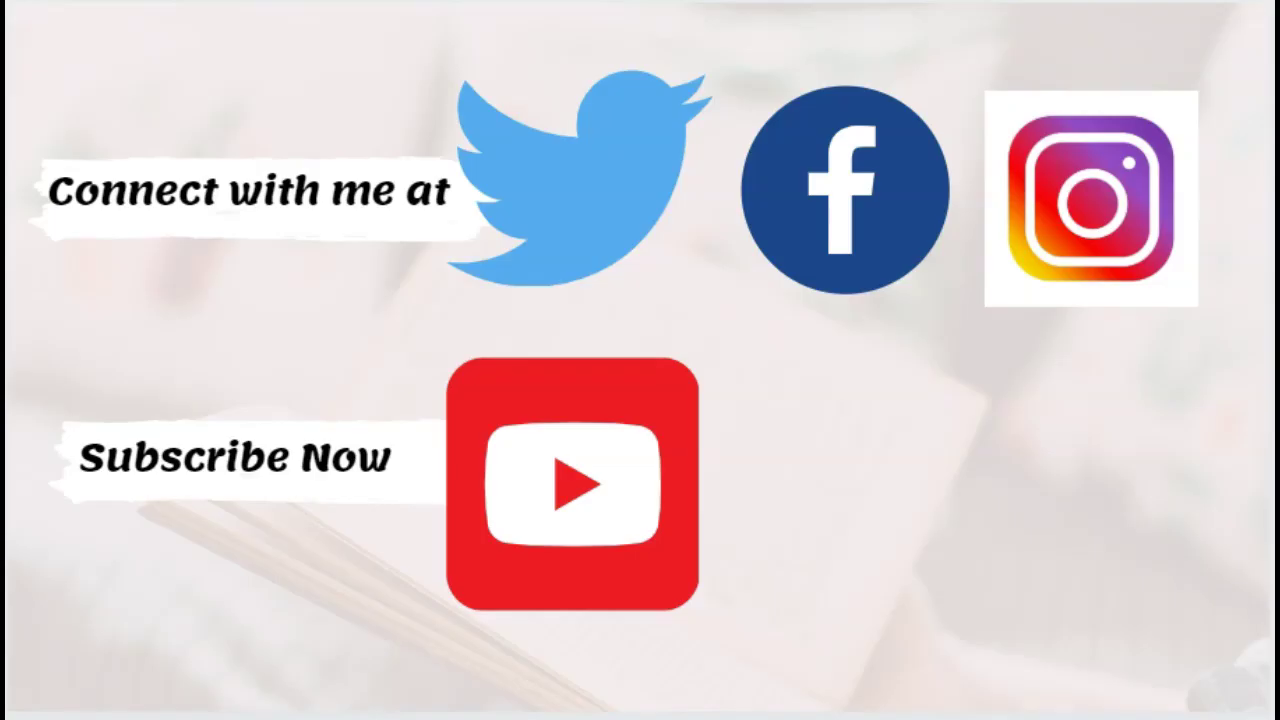